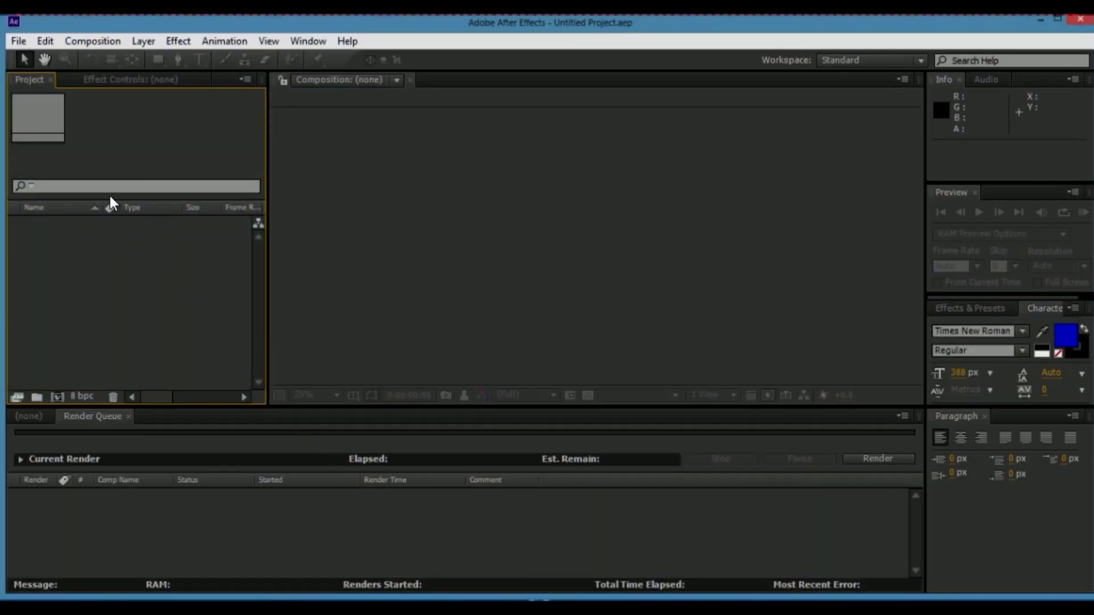
# Open the existing project Youtube Intro.aep from the Videos folder on Local Disk (D:)
pyautogui.click(18, 41)
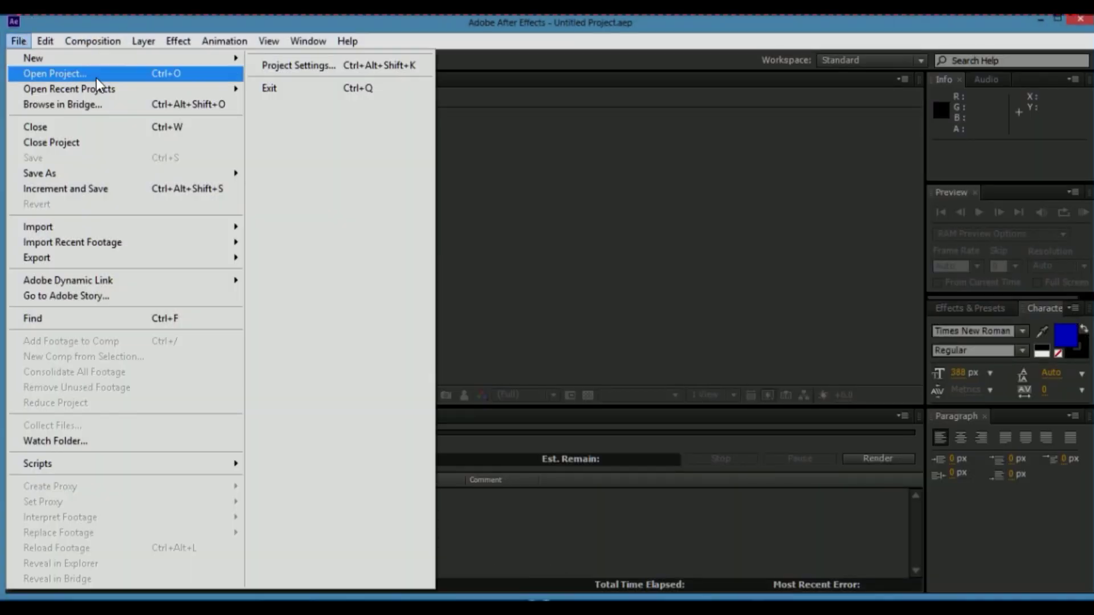
pyautogui.click(136, 73)
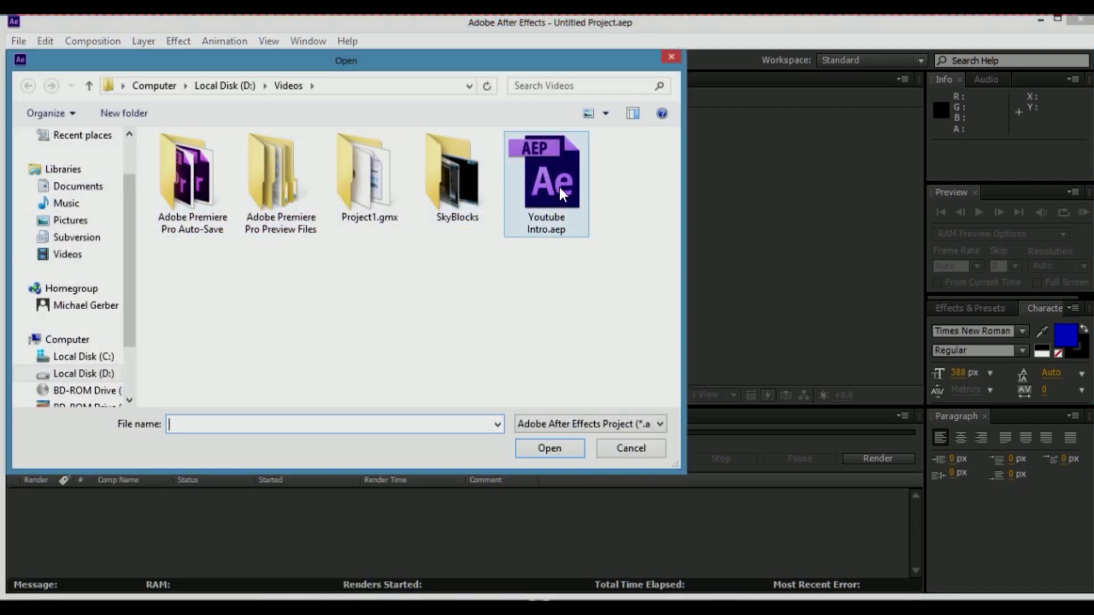
pyautogui.click(580, 210)
pyautogui.click(573, 454)
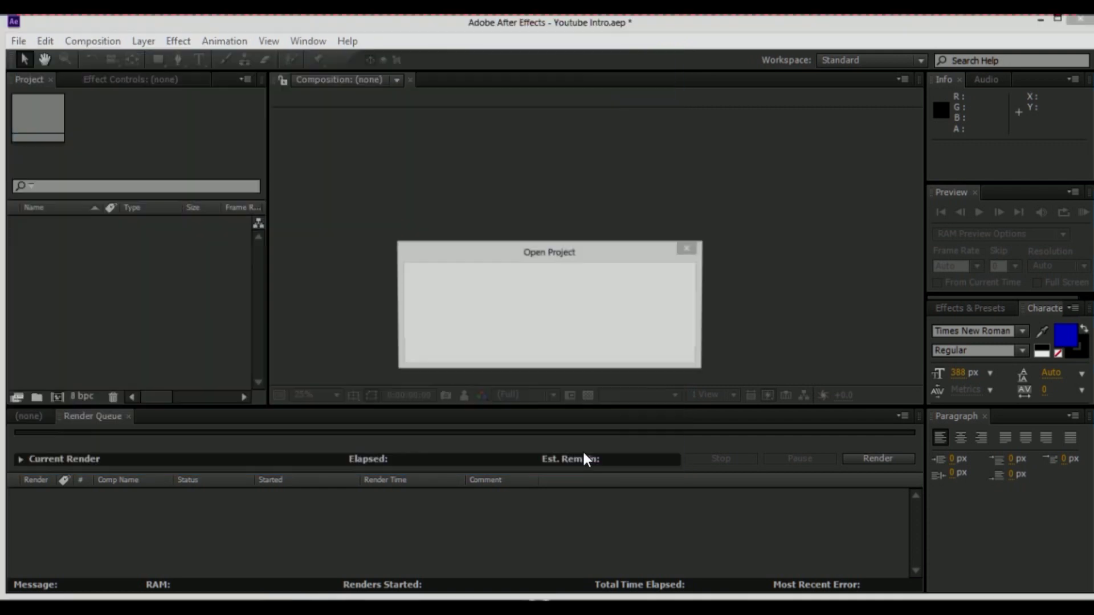
pyautogui.click(689, 333)
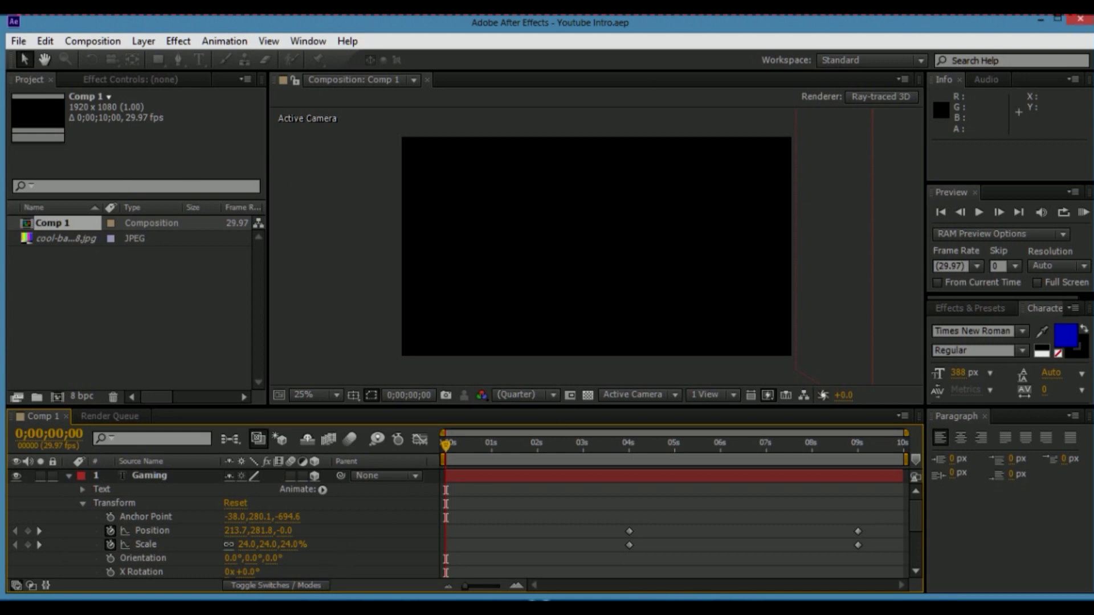
# Close the After Effects window and check the running processes in Task Manager
pyautogui.rightClick(282, 608)
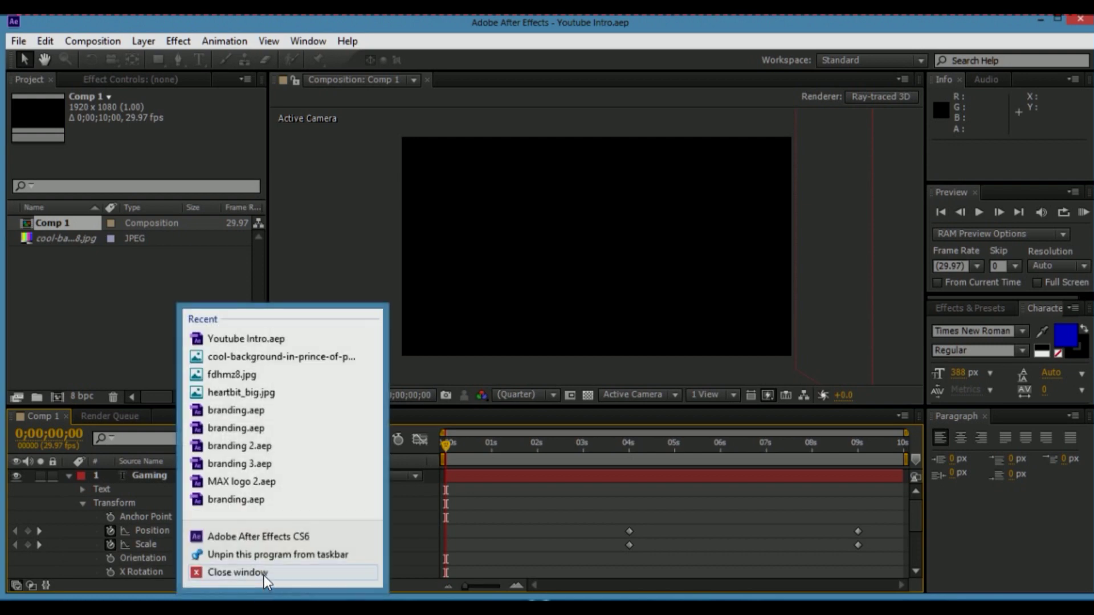
pyautogui.click(265, 576)
pyautogui.moveTo(282, 608)
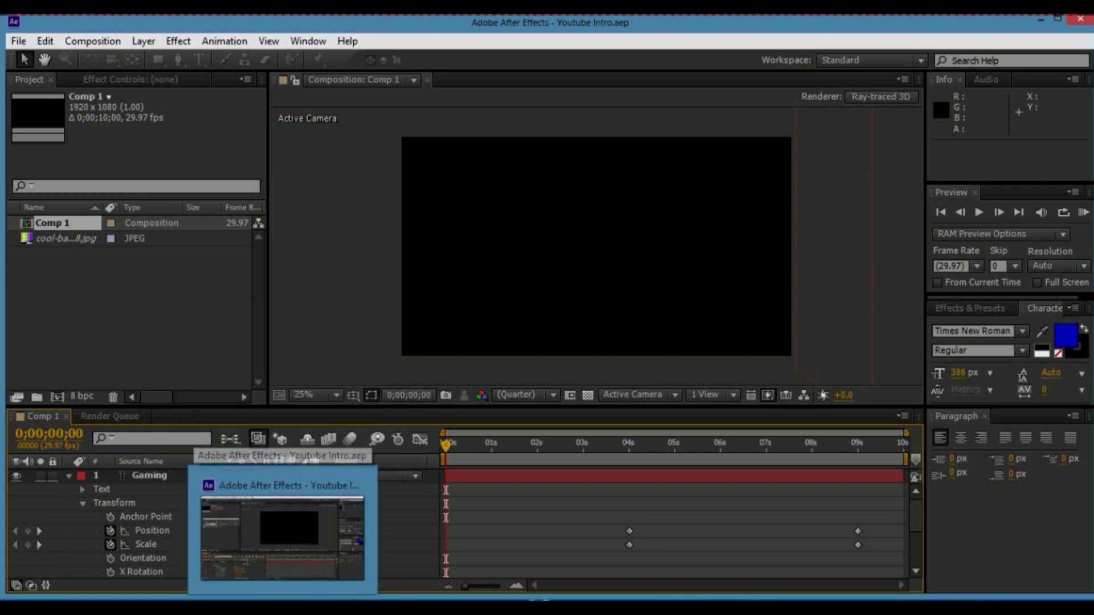
pyautogui.hotkey('ctrl', 'alt', 'Delete')
pyautogui.click(538, 277)
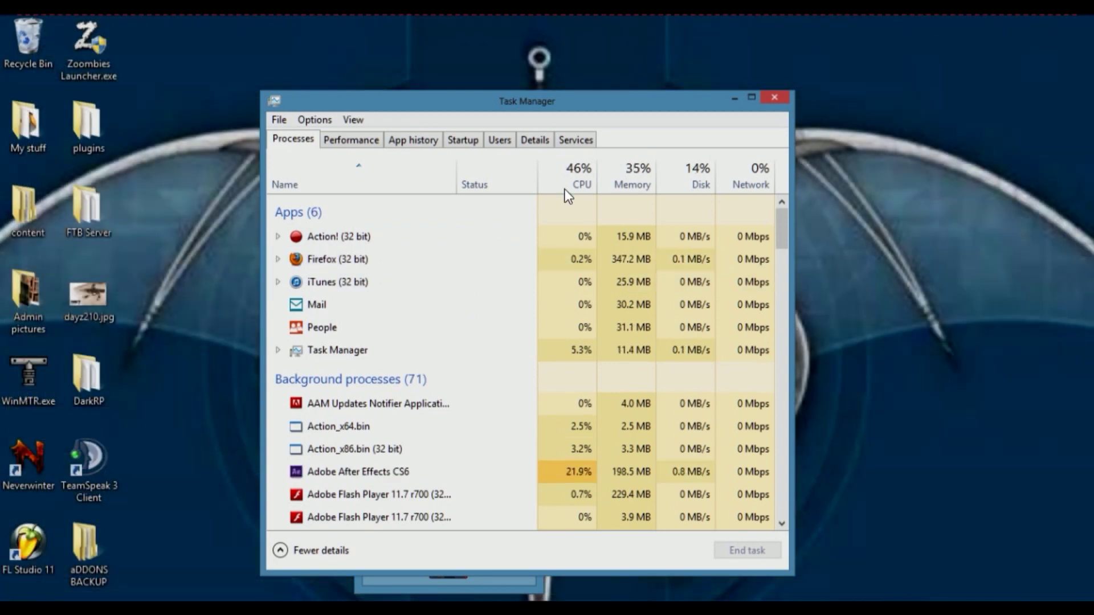
pyautogui.click(773, 98)
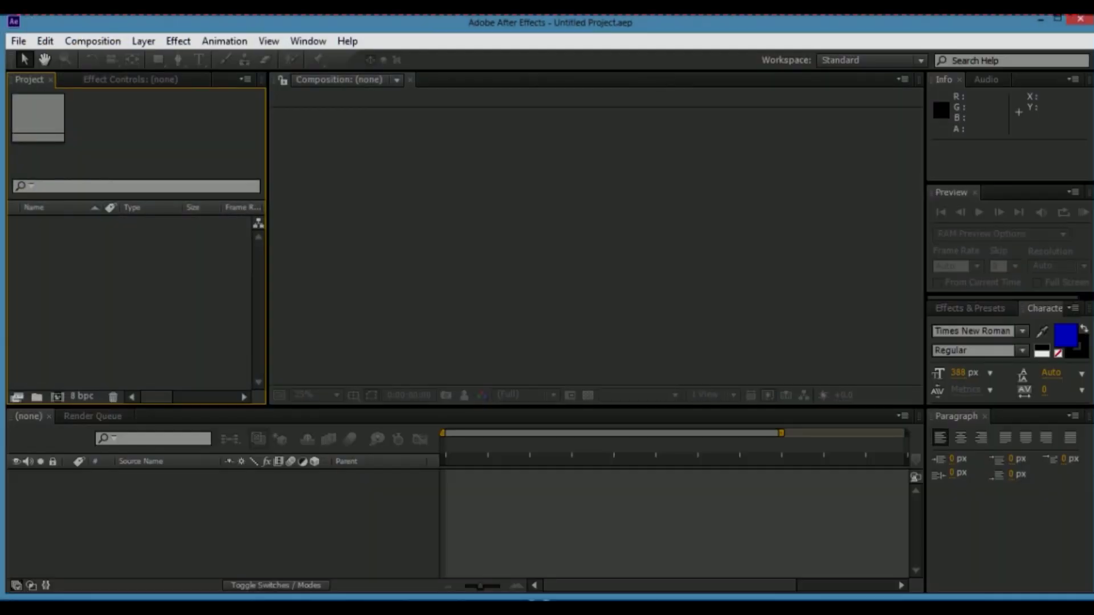
# Create a new composition, Comp 1, using the HDTV 1080 29.97 preset with a duration of 0;00;10;00
pyautogui.click(20, 43)
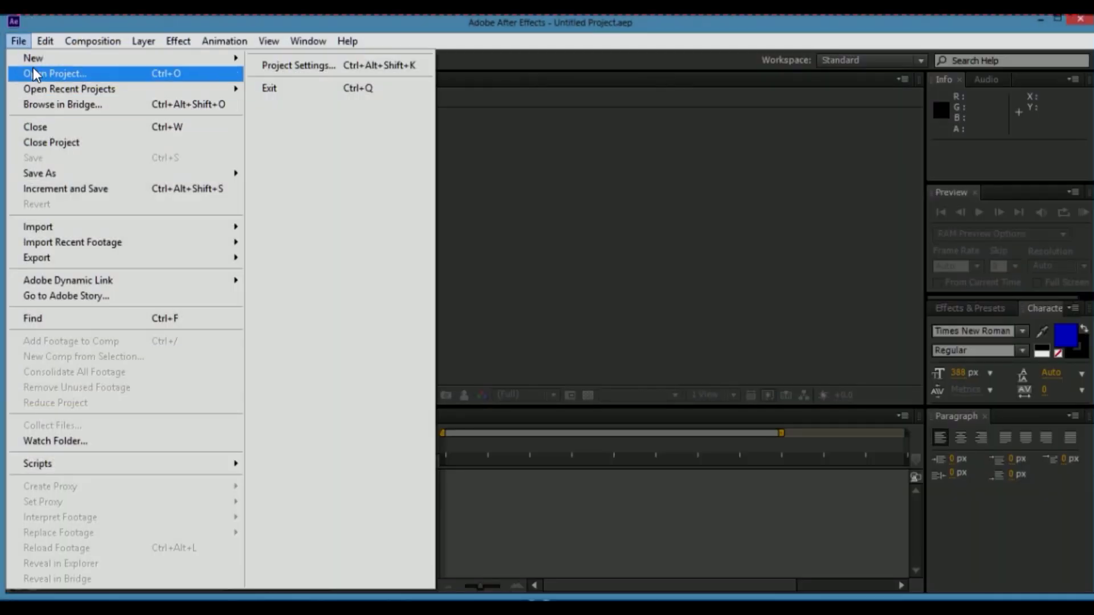
pyautogui.moveTo(123, 59)
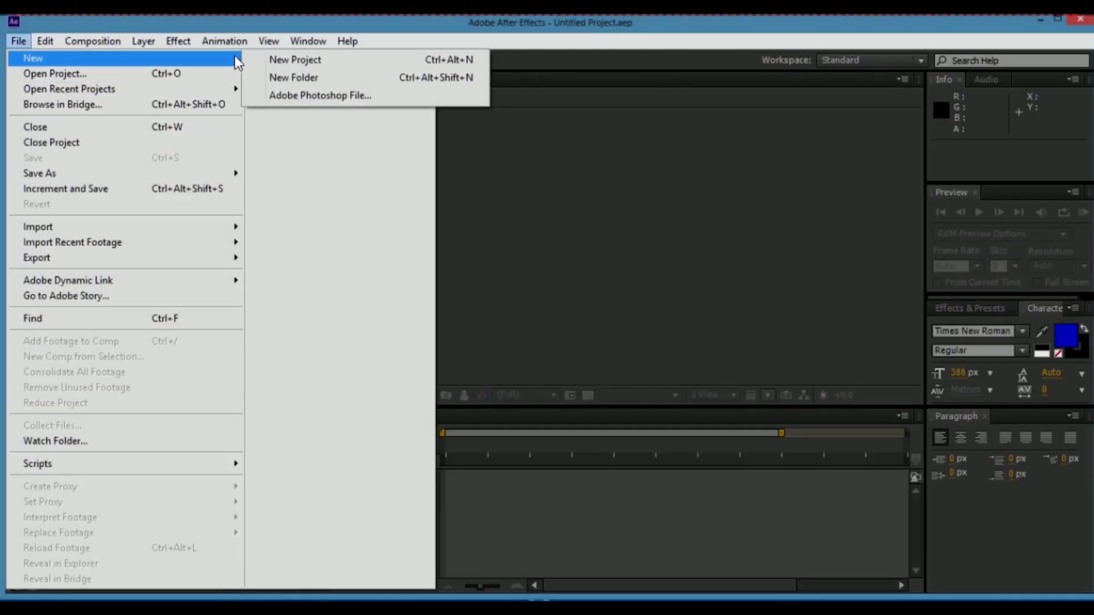
pyautogui.moveTo(173, 42)
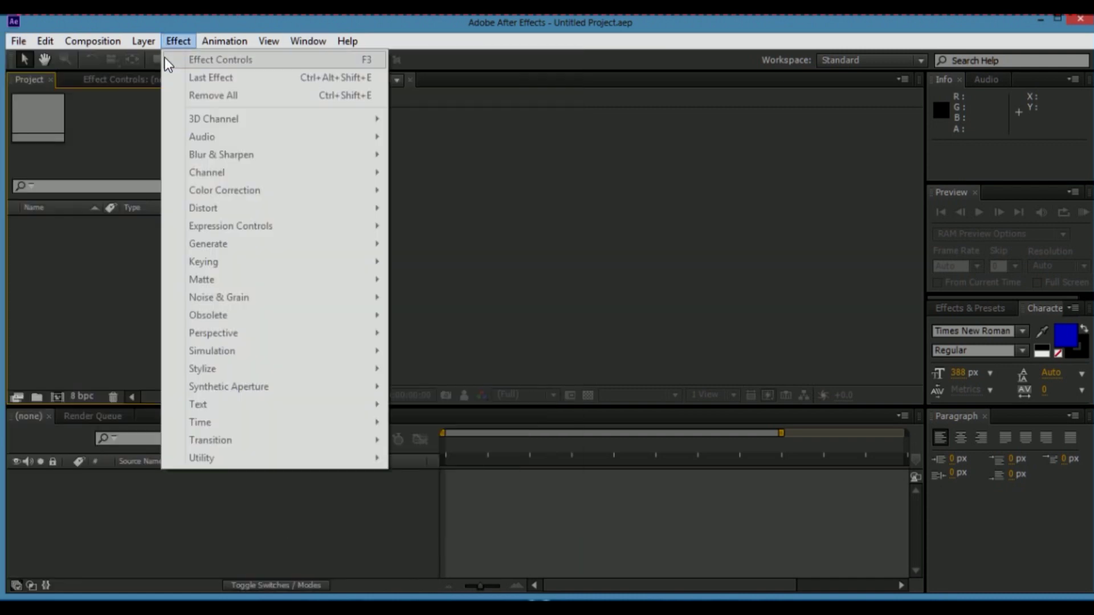
pyautogui.click(17, 41)
pyautogui.click(80, 41)
pyautogui.moveTo(27, 43)
pyautogui.moveTo(107, 34)
pyautogui.click(122, 59)
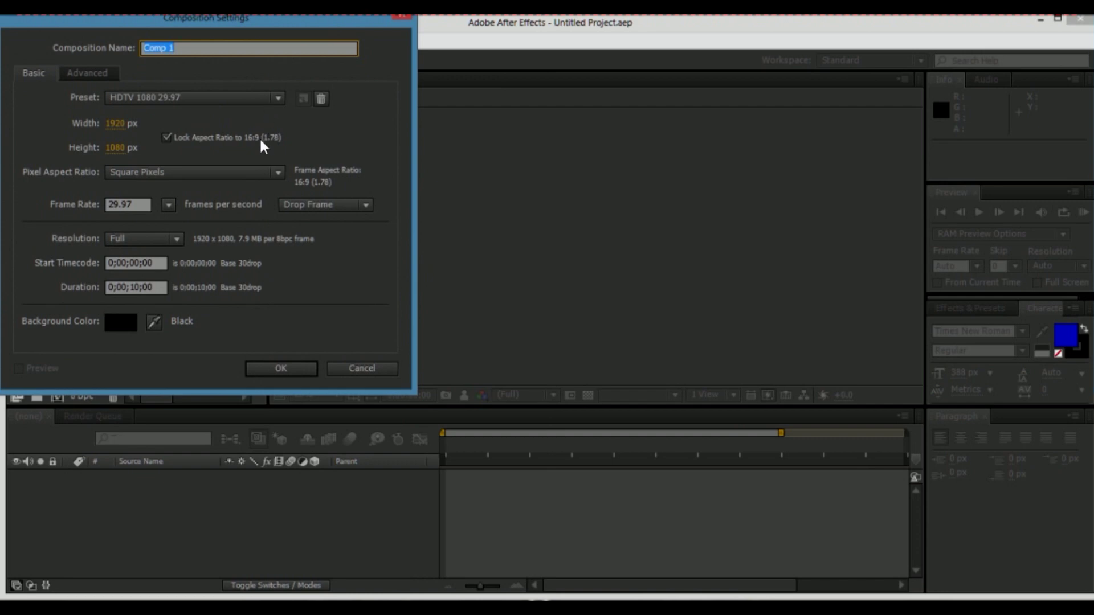
pyautogui.click(127, 287)
pyautogui.write('1500')
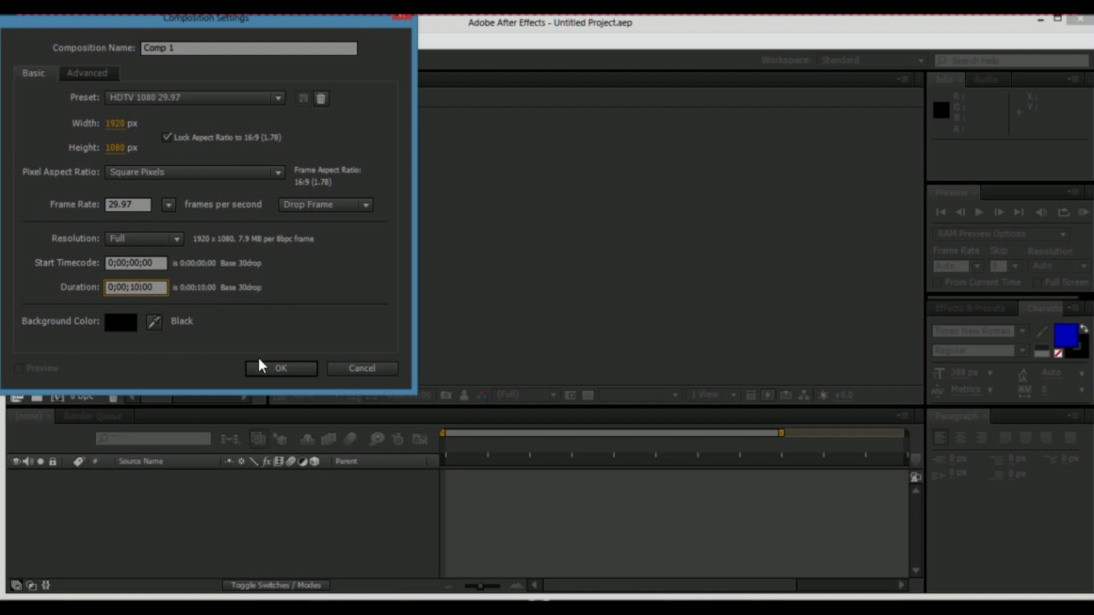
pyautogui.click(271, 368)
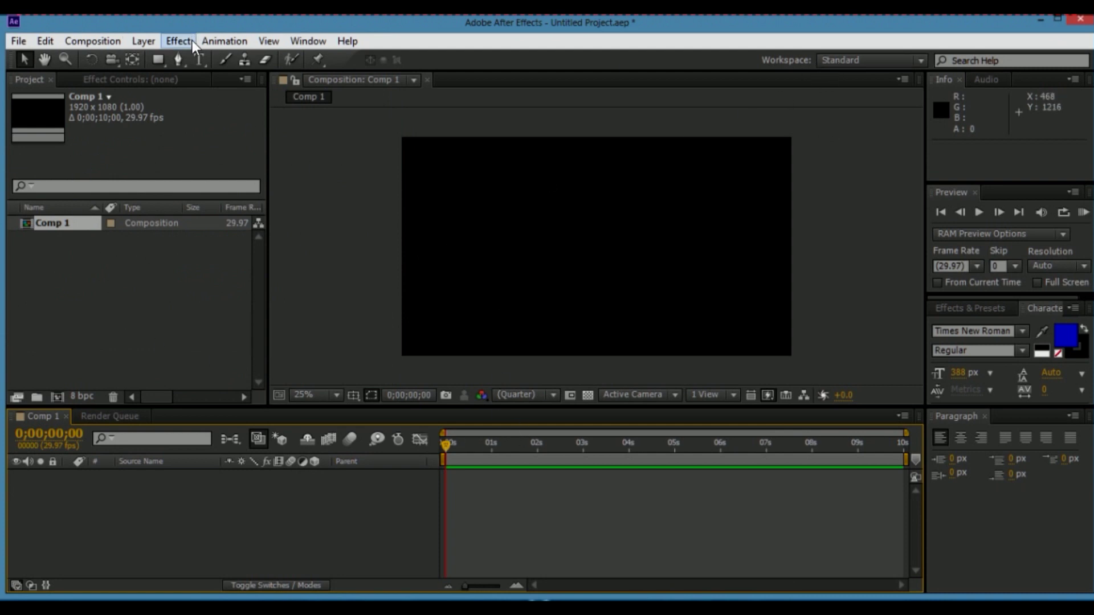
# Add a "Xantis" text layer and move it to about 60, 324 in the upper part of the frame
pyautogui.click(199, 57)
pyautogui.click(866, 59)
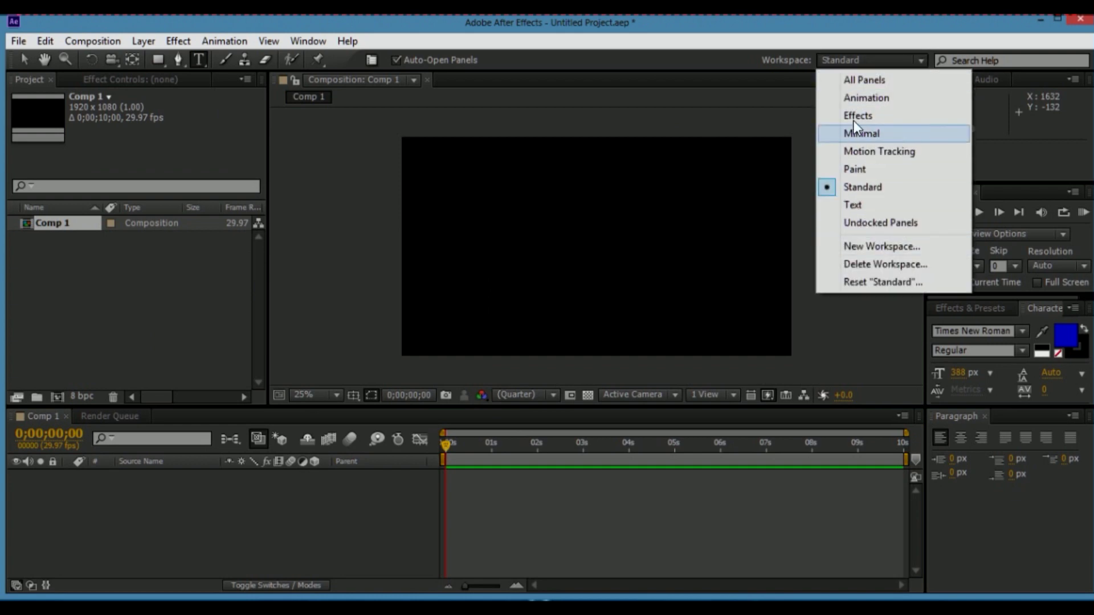
pyautogui.click(281, 203)
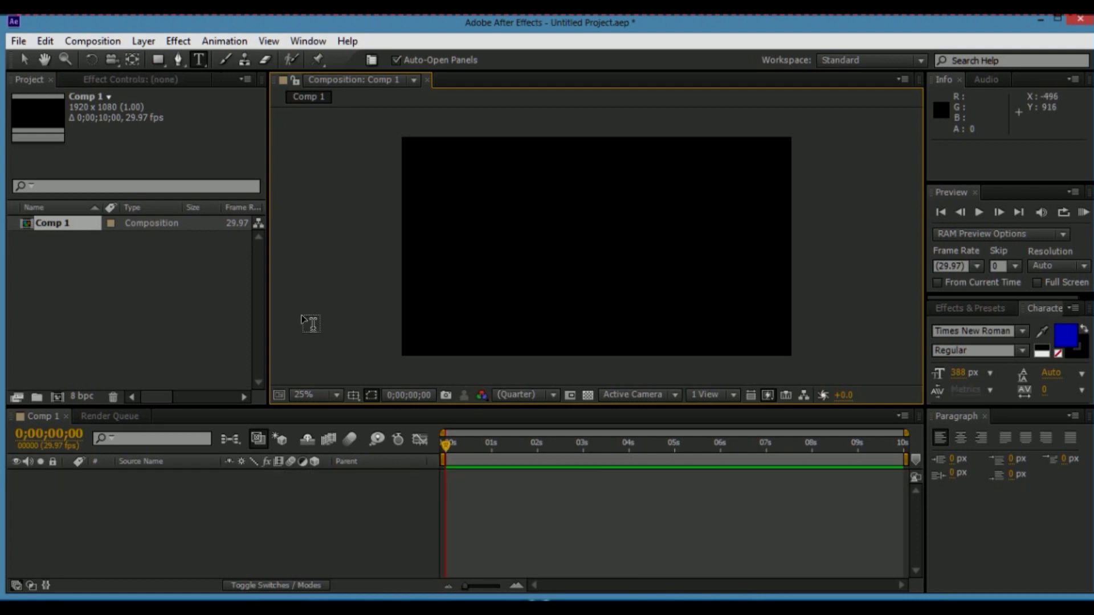
pyautogui.click(434, 193)
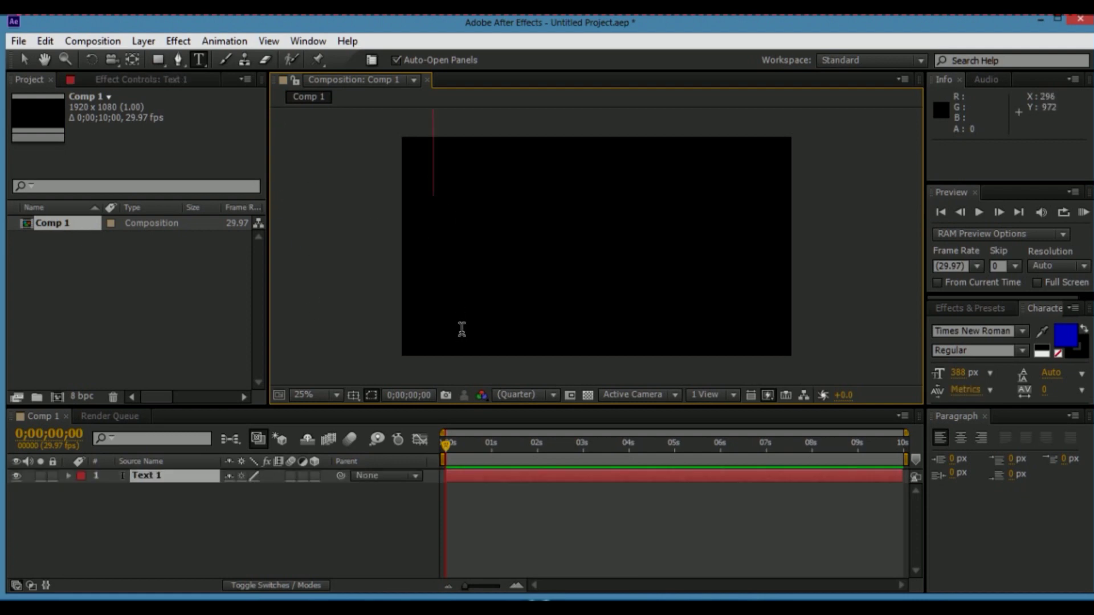
pyautogui.click(422, 183)
pyautogui.write('Xantis')
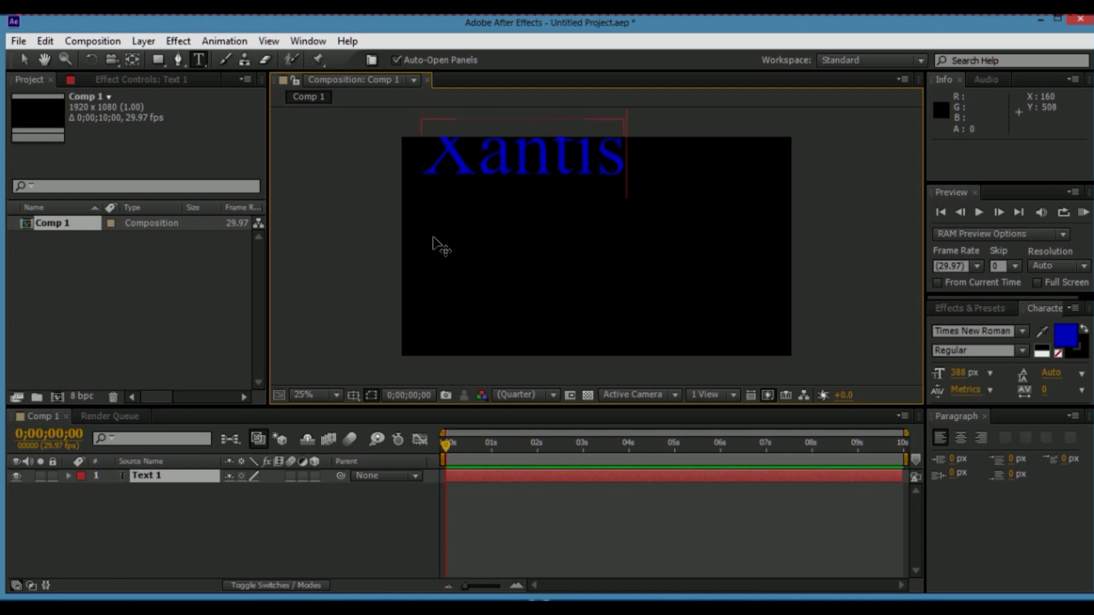
pyautogui.press('KP_Enter')
pyautogui.moveTo(516, 243); pyautogui.dragTo(516, 265)
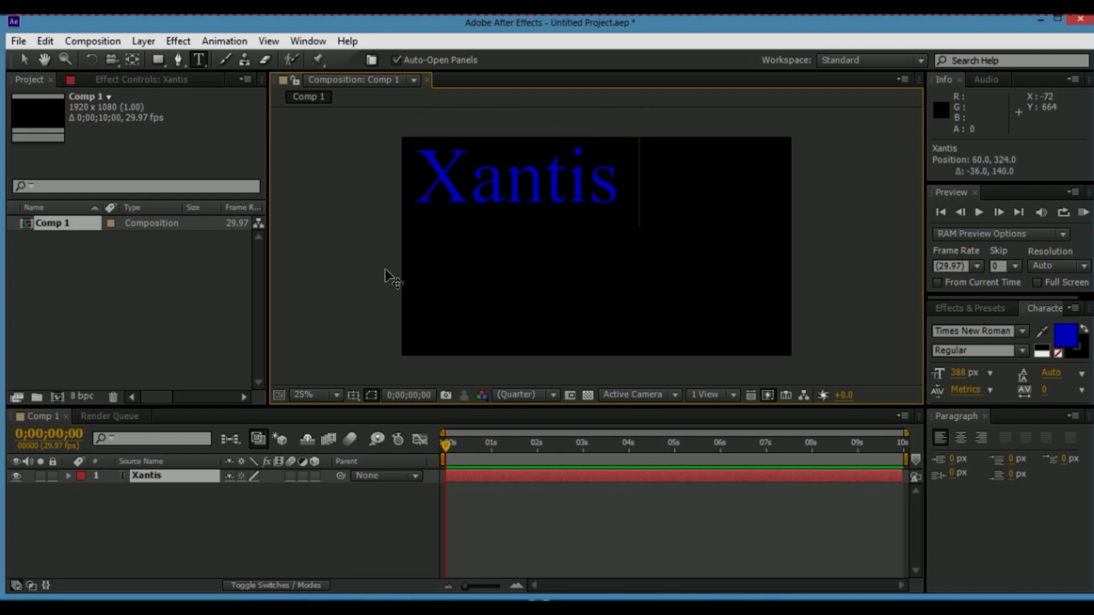
pyautogui.click(276, 523)
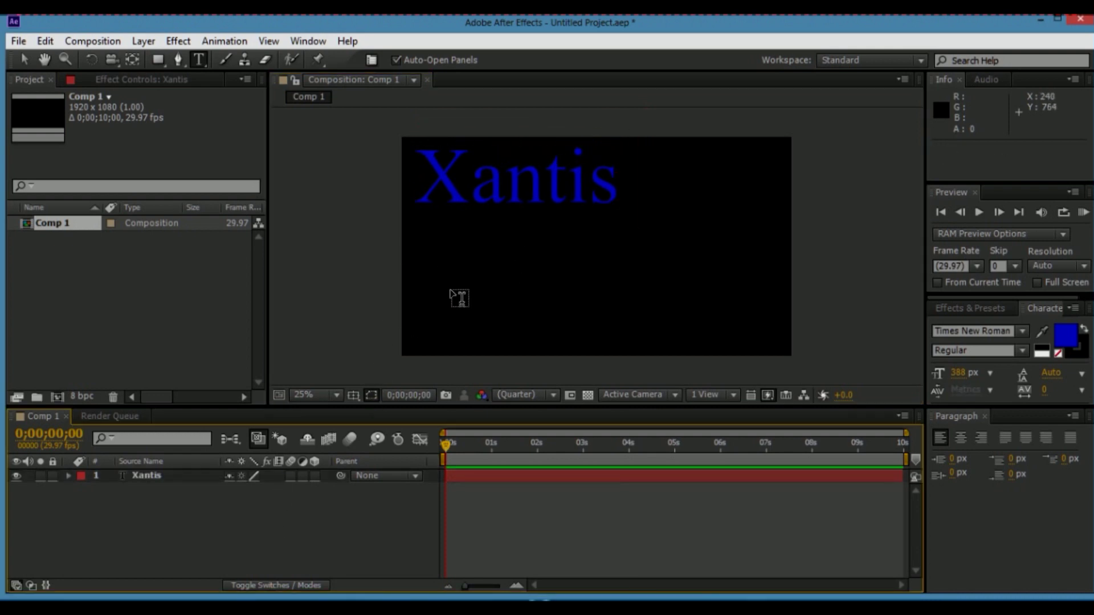
# Add a second text layer reading "Gaming" and place it below Xantis at about 620, 836
pyautogui.click(568, 289)
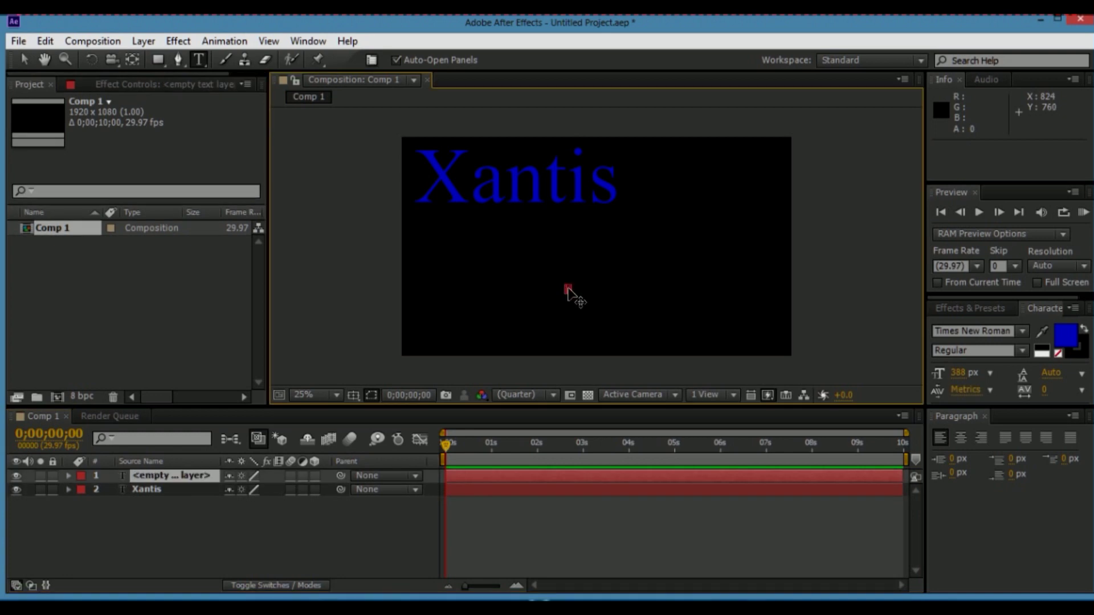
pyautogui.click(487, 319)
pyautogui.click(558, 280)
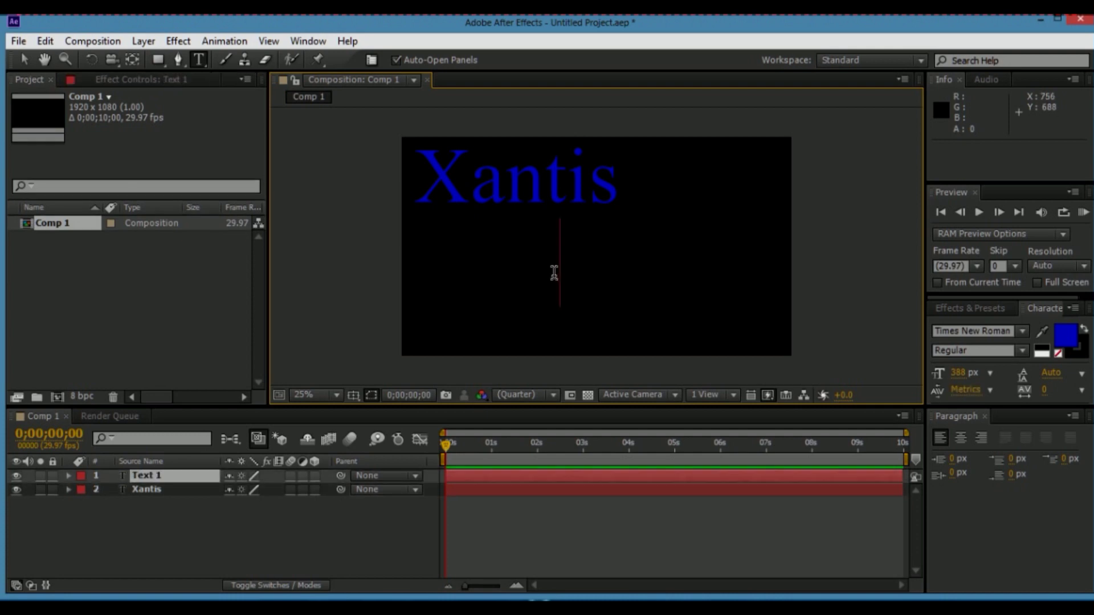
pyautogui.write('GaM')
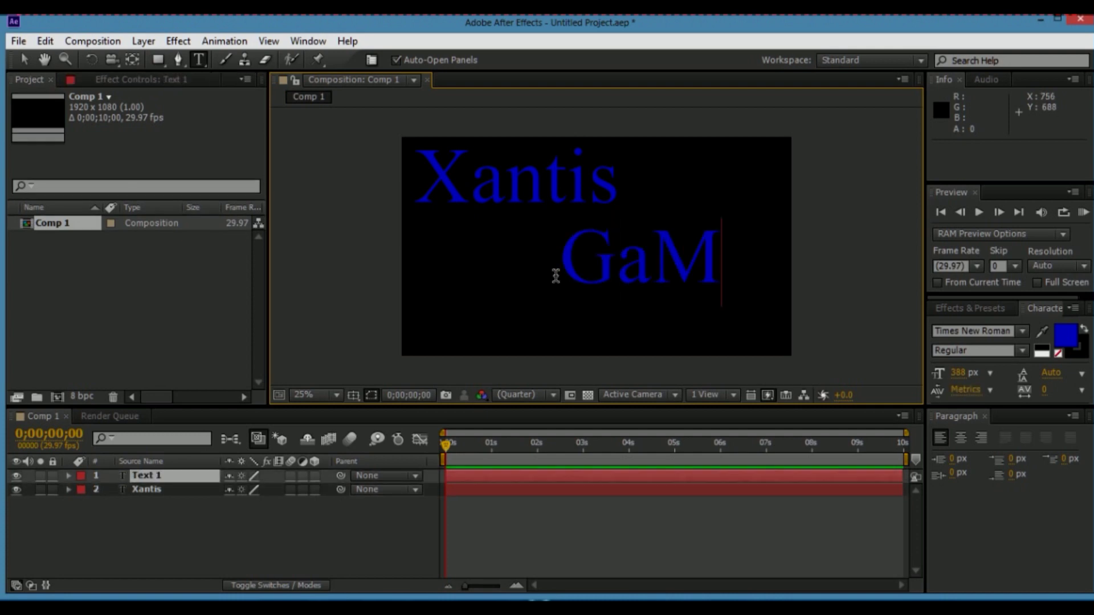
pyautogui.press('BackSpace')
pyautogui.write('a')
pyautogui.press('BackSpace')
pyautogui.write('ming')
pyautogui.press('KP_Enter')
pyautogui.moveTo(509, 262); pyautogui.dragTo(472, 289)
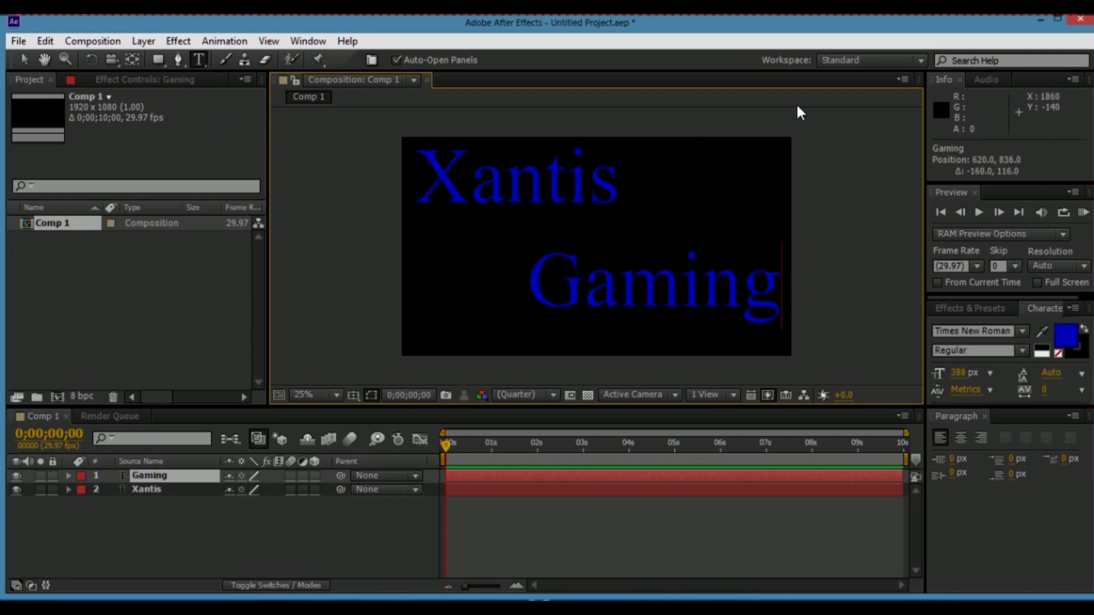
pyautogui.rightClick(710, 292)
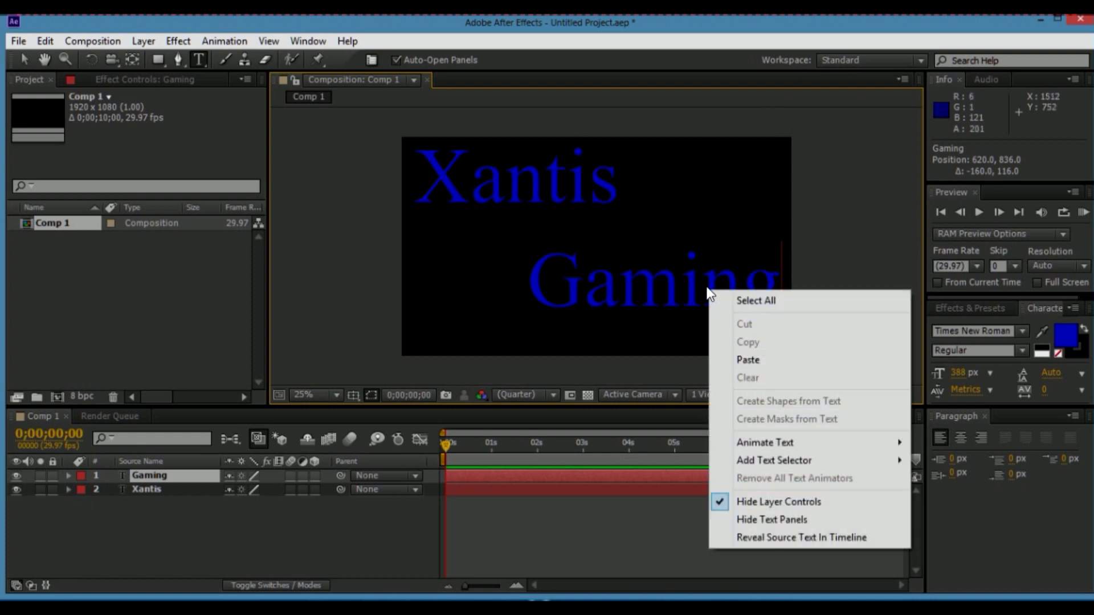
pyautogui.click(857, 195)
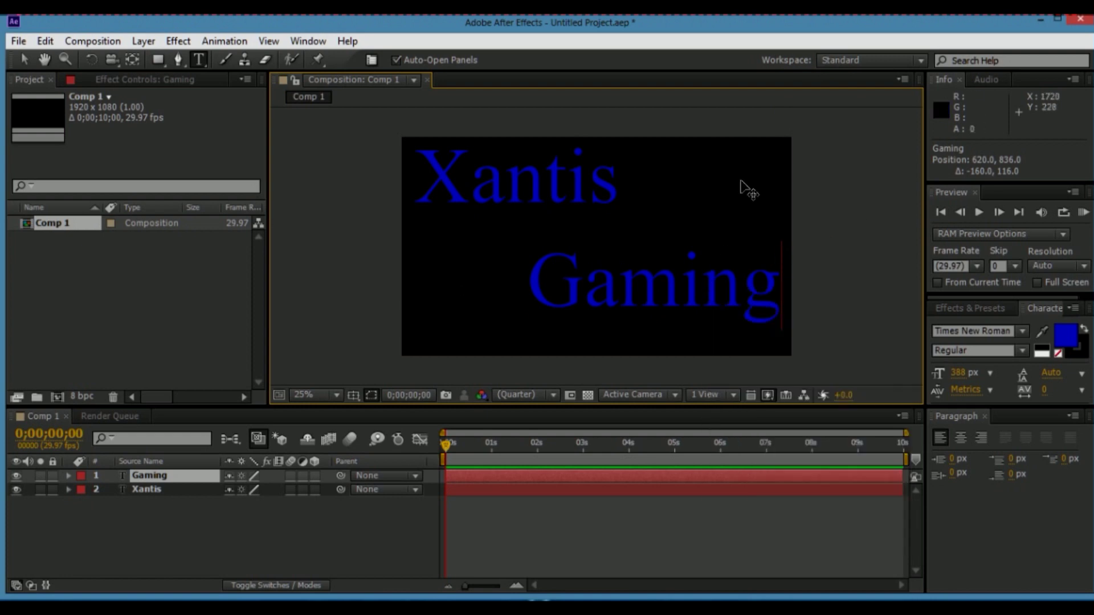
pyautogui.doubleClick(640, 274)
pyautogui.click(886, 60)
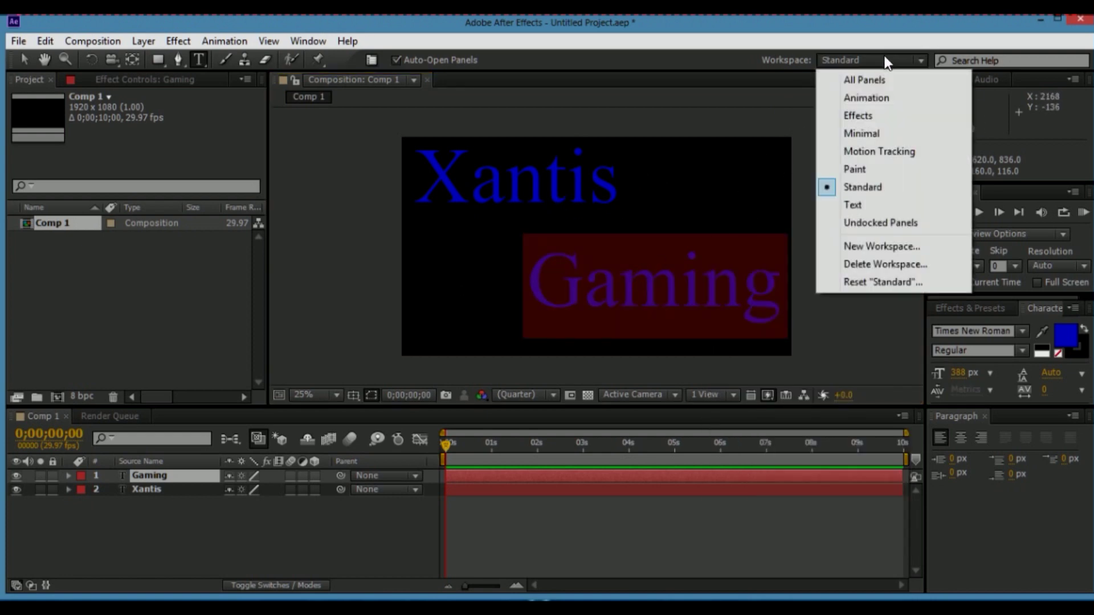
pyautogui.click(761, 102)
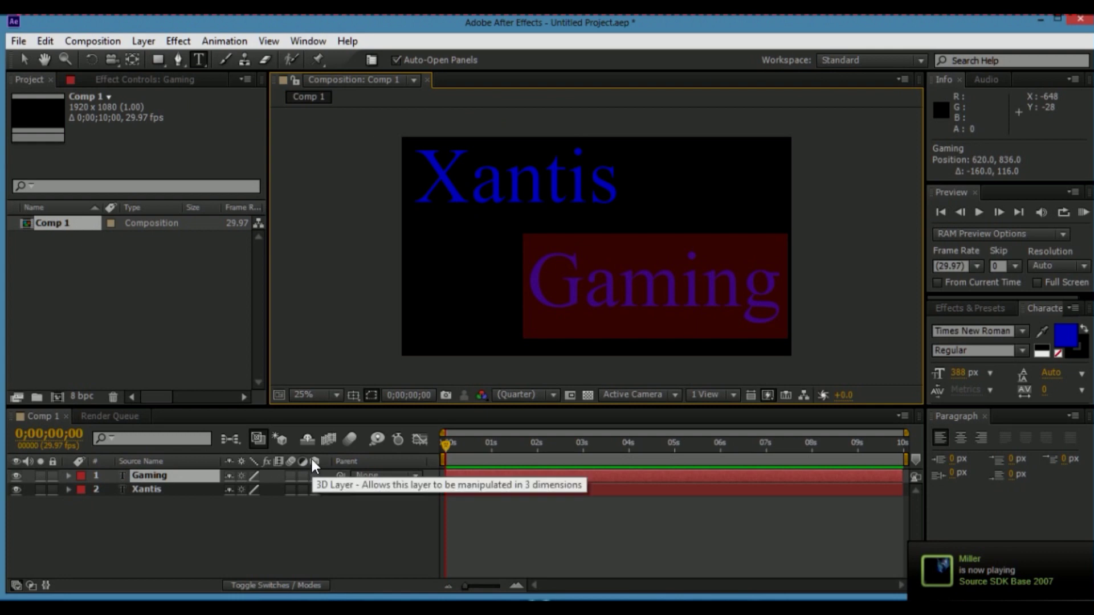
# Turn both the Gaming and Xantis text layers into 3D layers
pyautogui.click(314, 475)
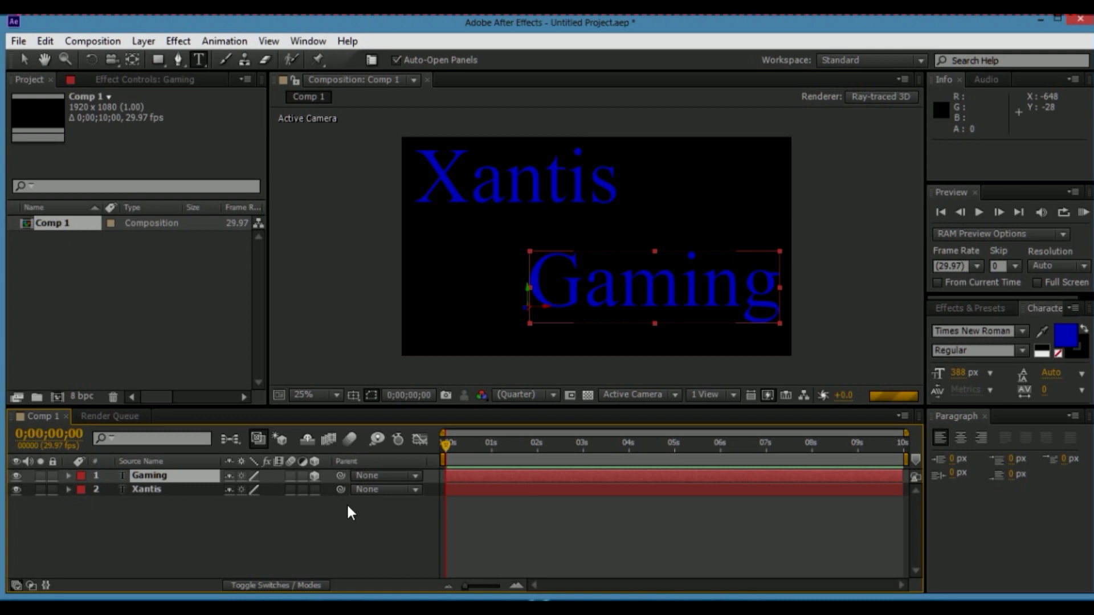
pyautogui.click(376, 489)
pyautogui.click(251, 530)
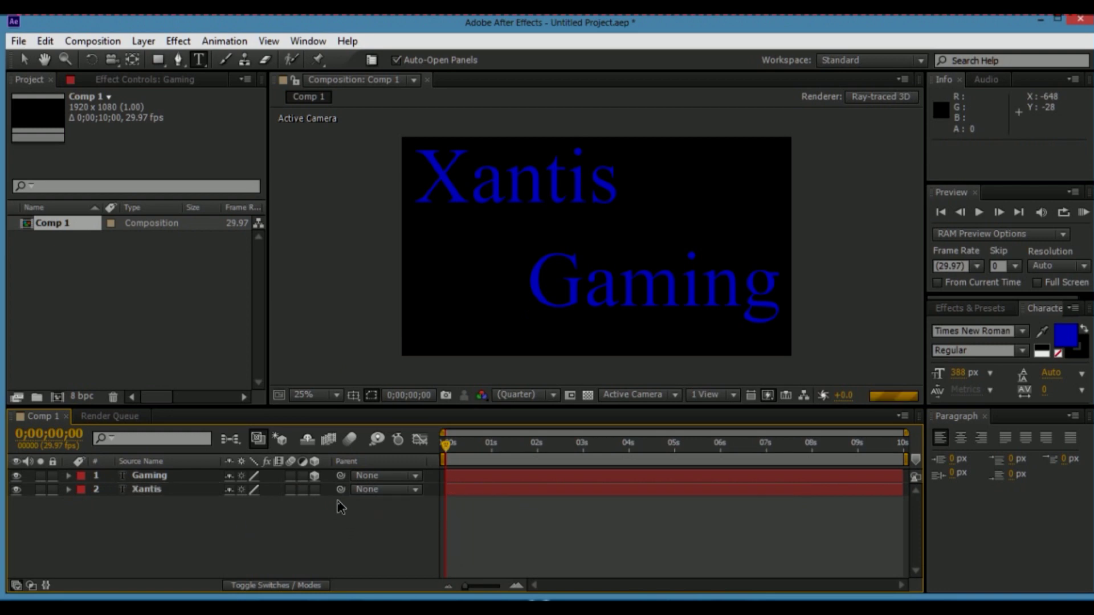
pyautogui.click(314, 489)
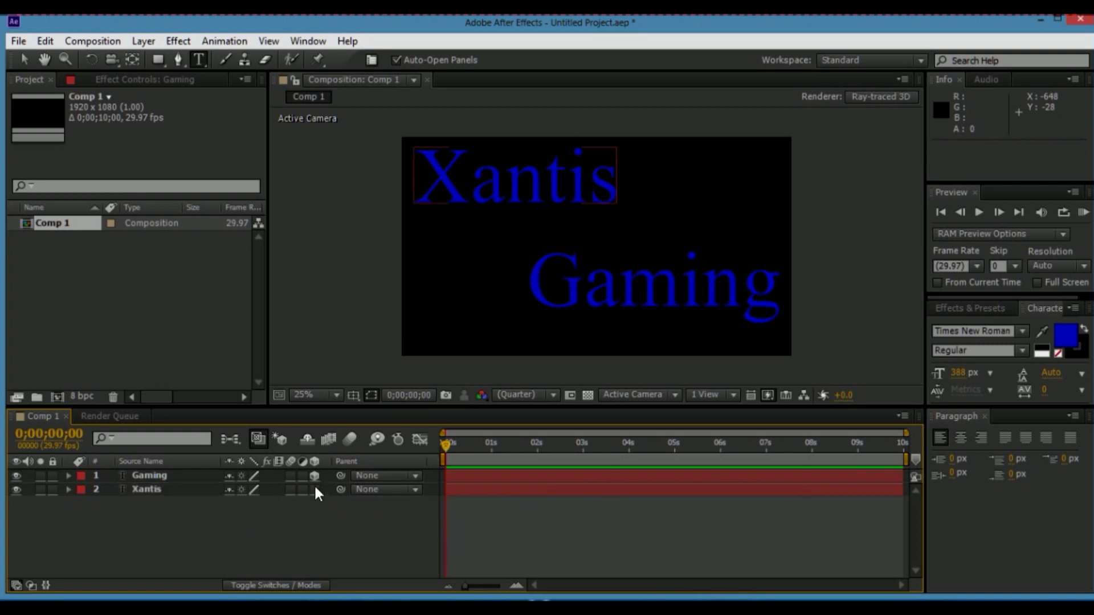
pyautogui.click(316, 489)
pyautogui.click(583, 284)
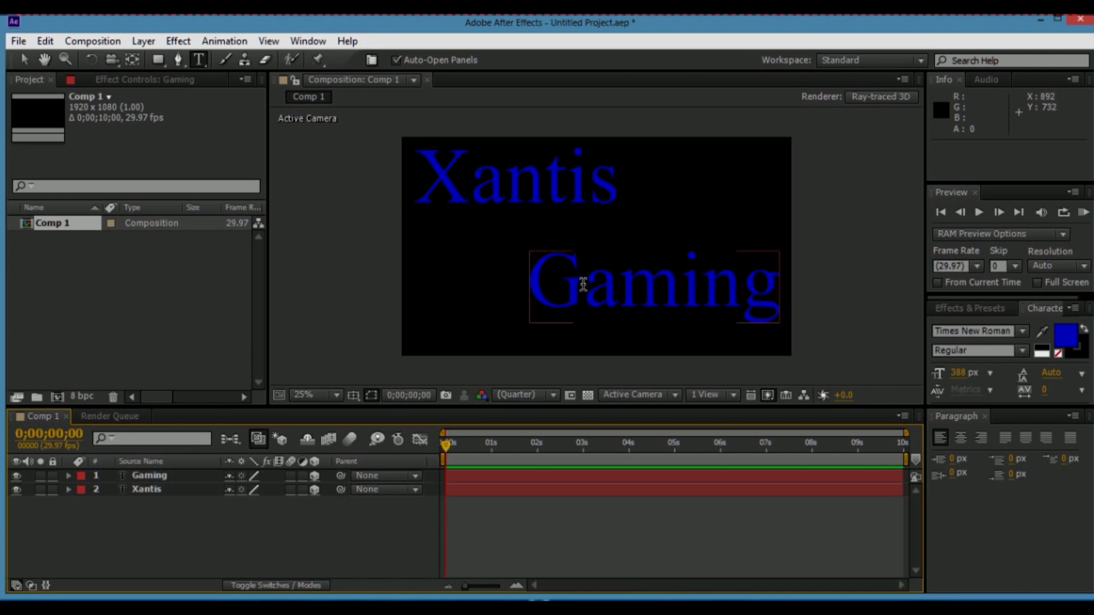
pyautogui.press(',')
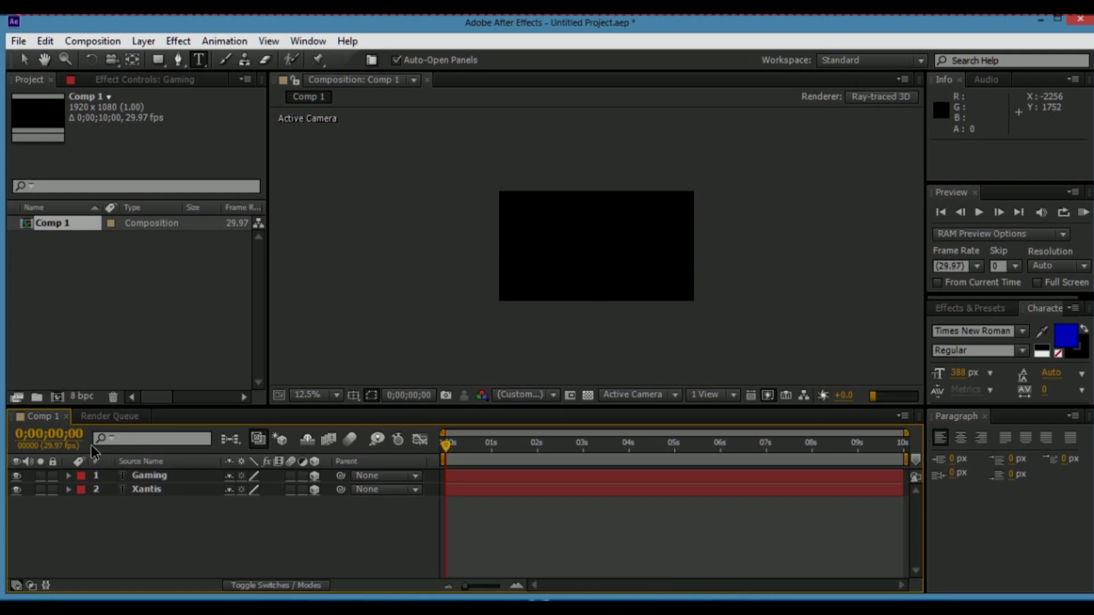
pyautogui.press('.')
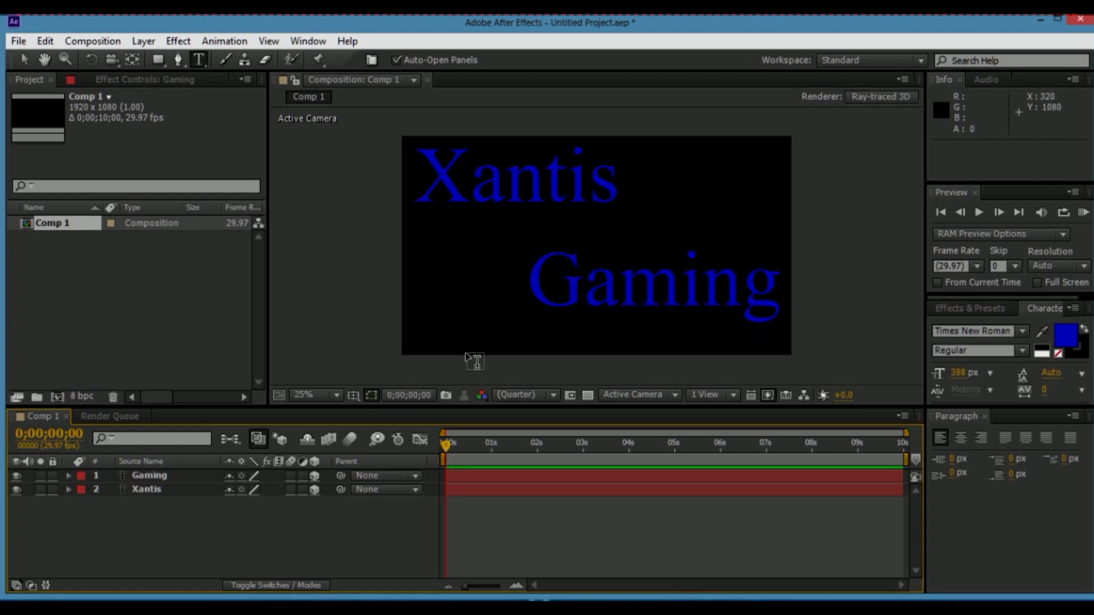
# Set the bevel style in the Gaming layer's geometry options to Concave
pyautogui.click(65, 473)
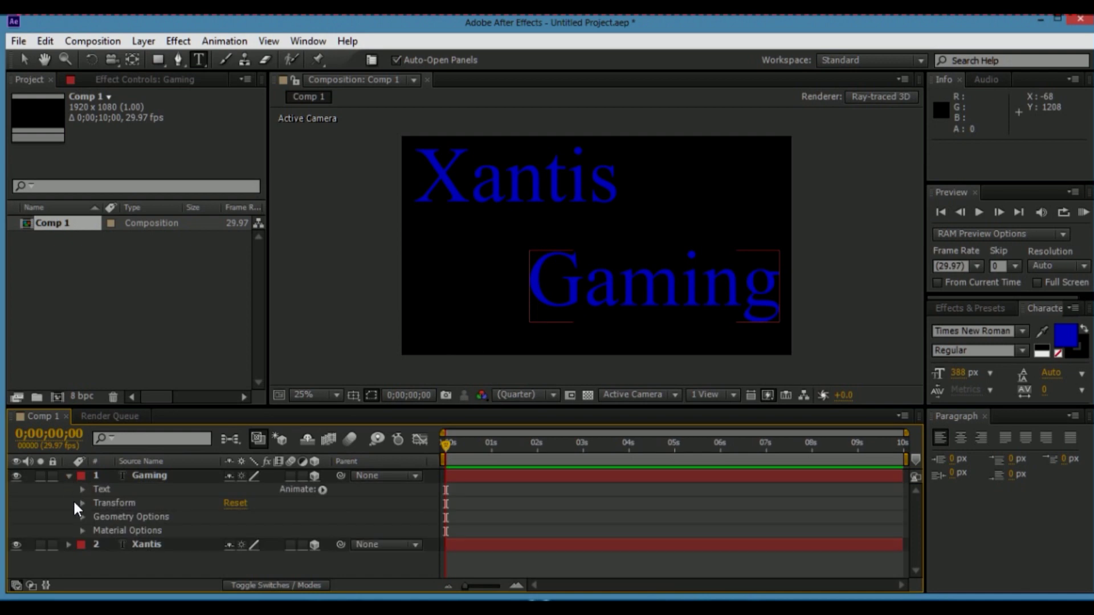
pyautogui.click(82, 530)
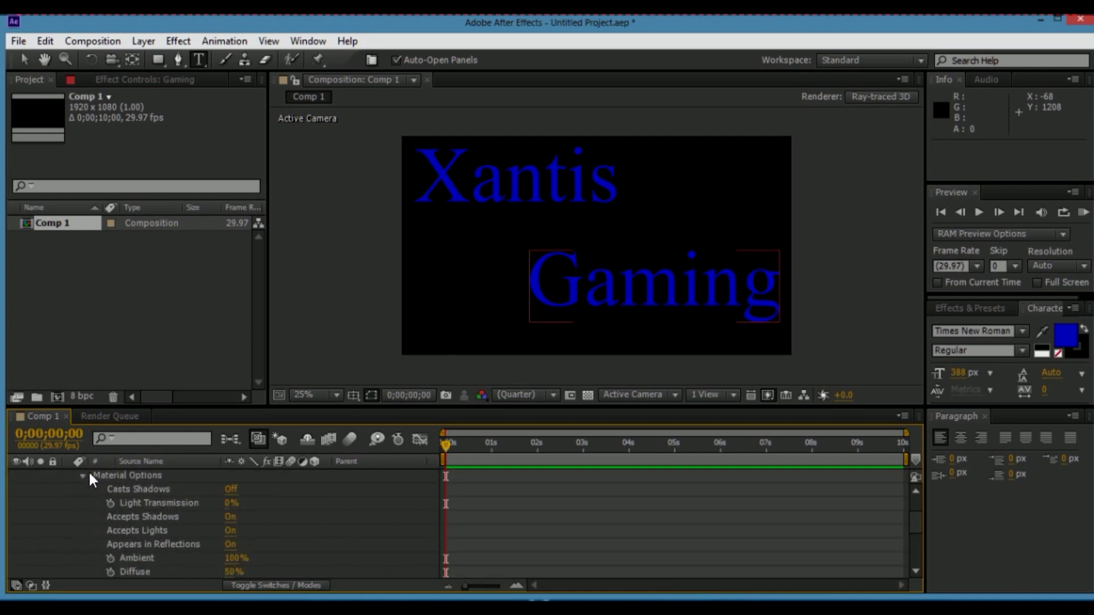
pyautogui.click(81, 477)
pyautogui.click(81, 515)
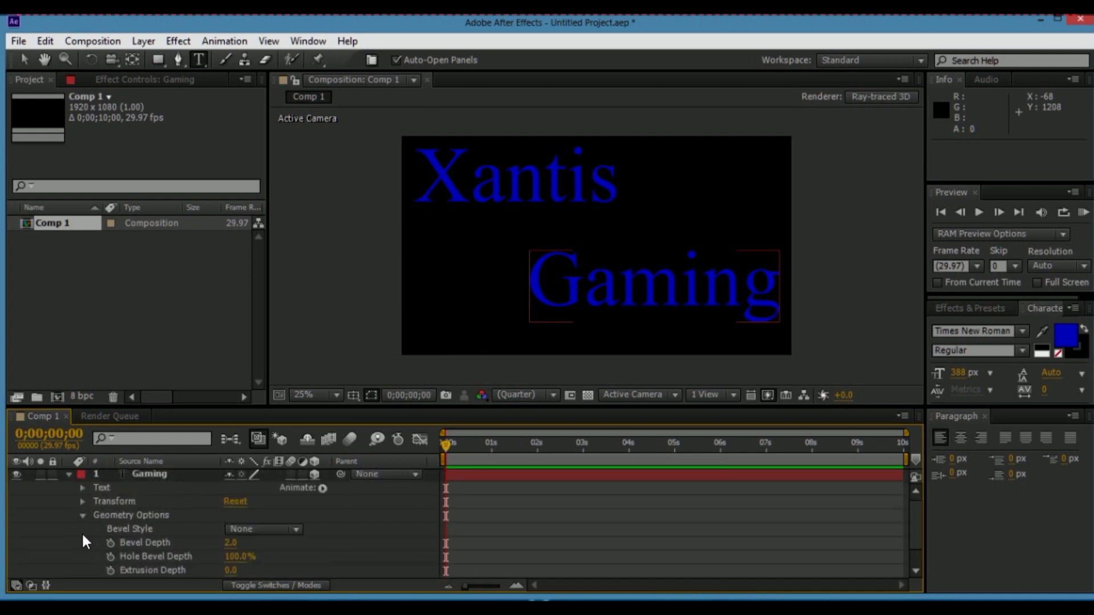
pyautogui.scroll(-1, 214, 550)
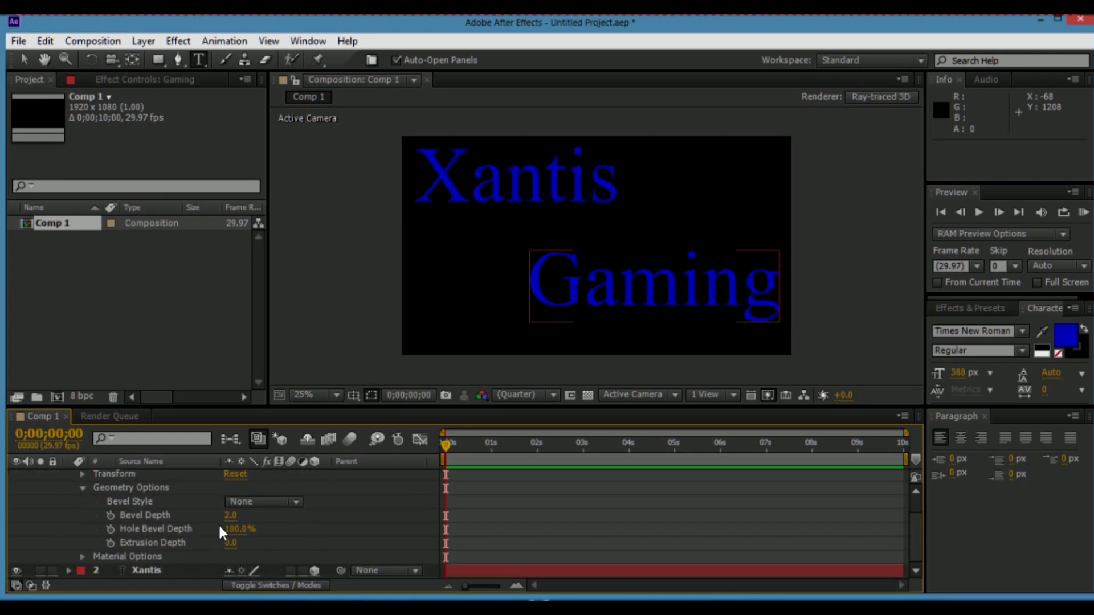
pyautogui.click(258, 502)
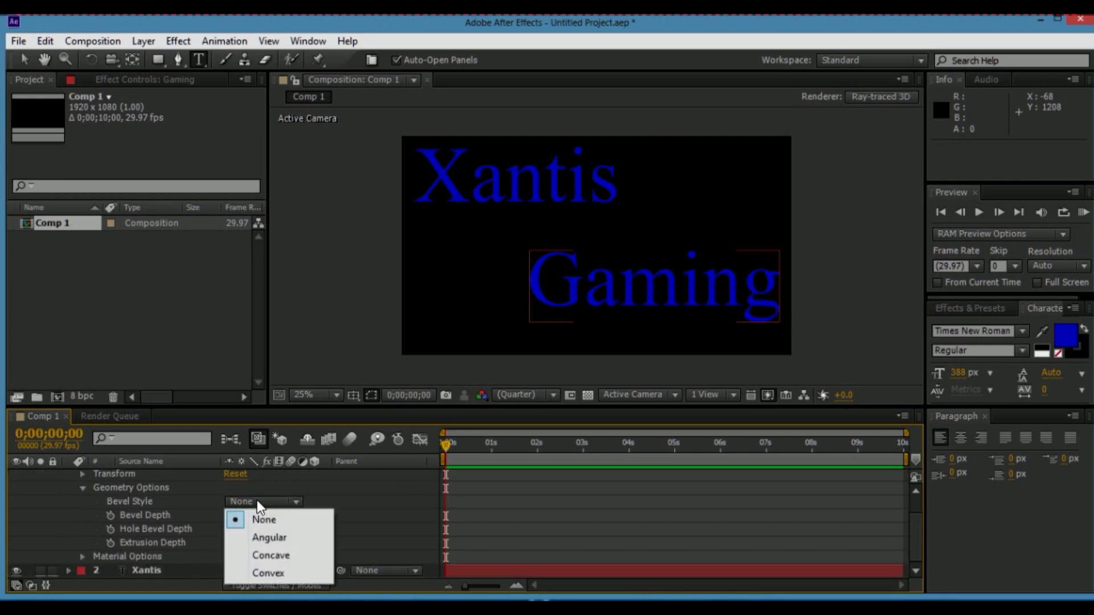
pyautogui.click(279, 555)
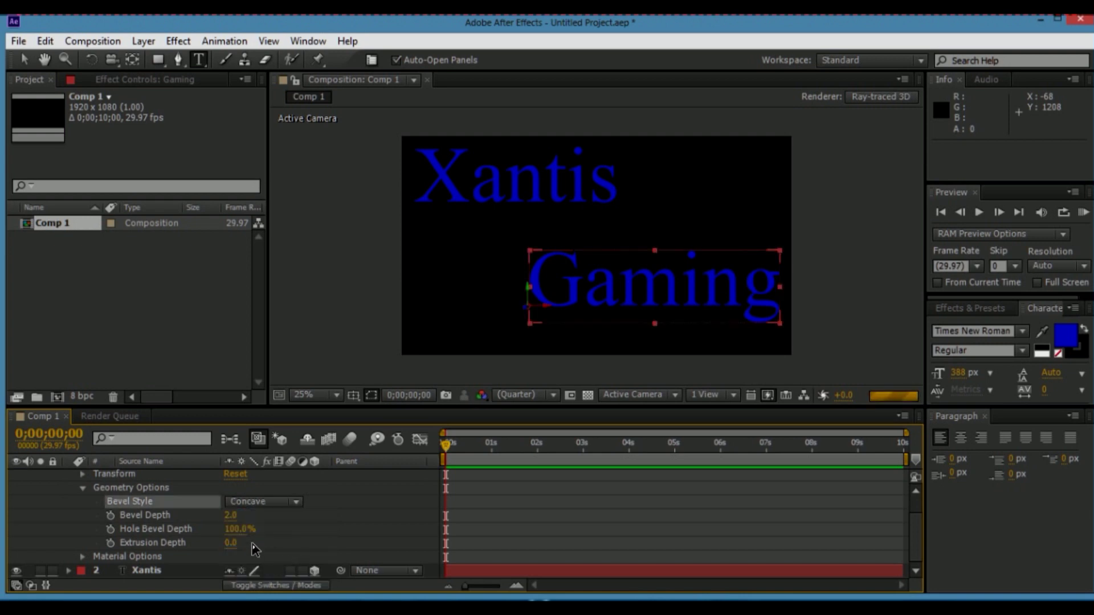
# Set the Gaming layer's bevel depth to 10 and its extrusion depth to about 263
pyautogui.moveTo(229, 519); pyautogui.dragTo(488, 519)
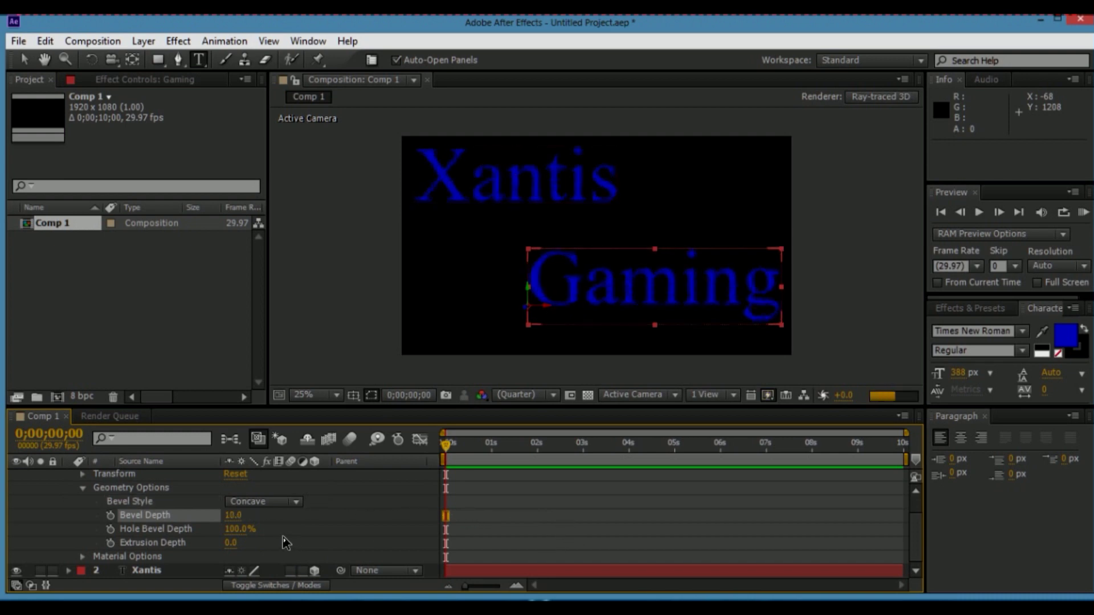
pyautogui.moveTo(230, 544); pyautogui.dragTo(344, 539)
pyautogui.click(219, 542)
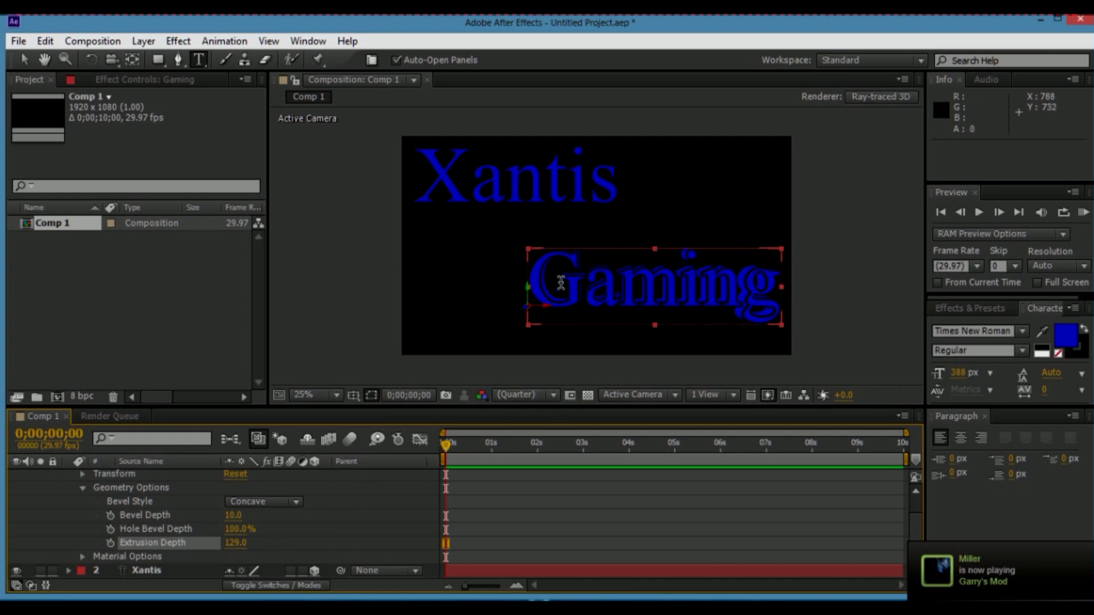
pyautogui.click(569, 395)
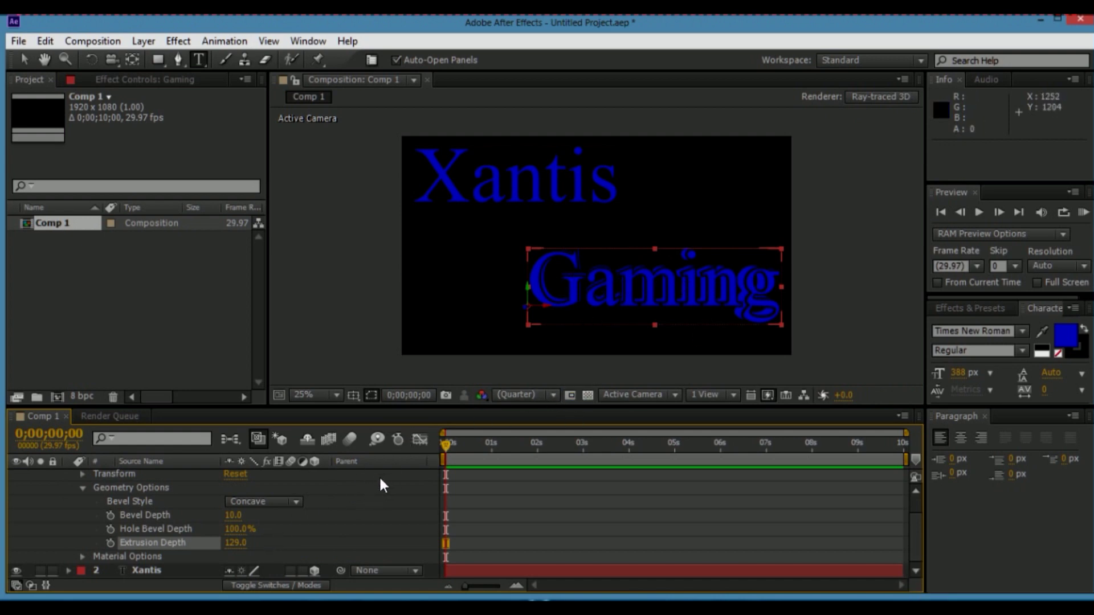
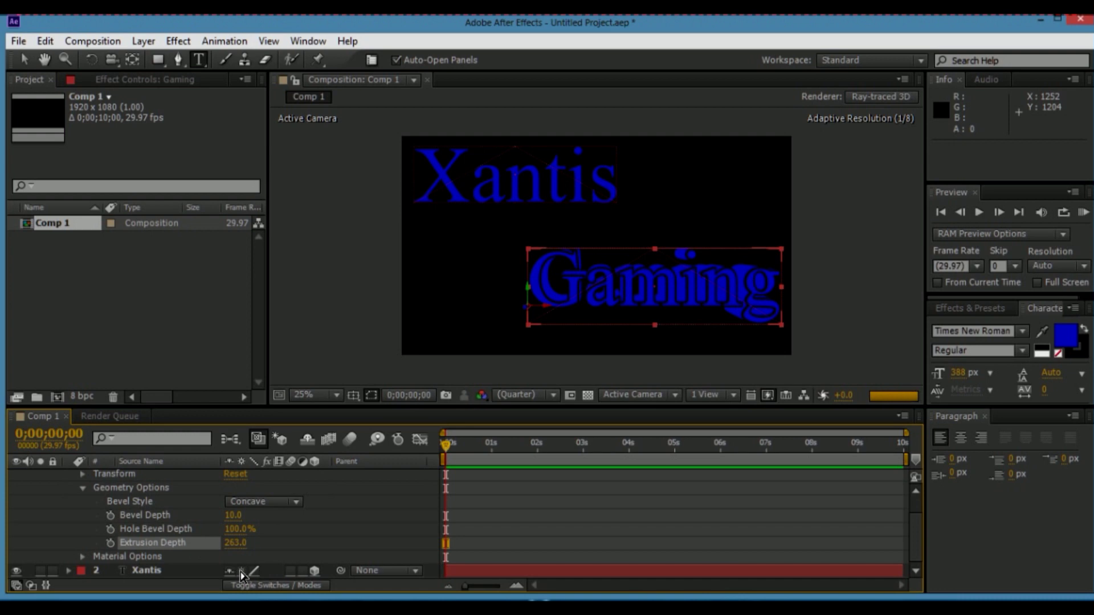
# Give the Xantis layer a Concave bevel style with a bevel depth of 10 in its geometry options
pyautogui.click(496, 195)
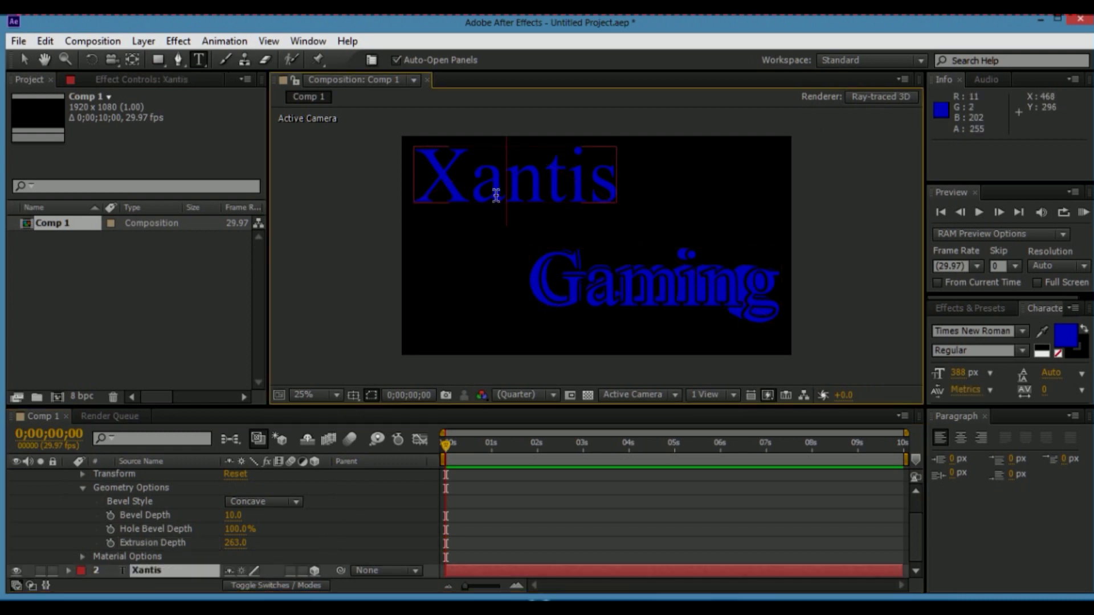
pyautogui.doubleClick(495, 195)
pyautogui.scroll(2, 79, 499)
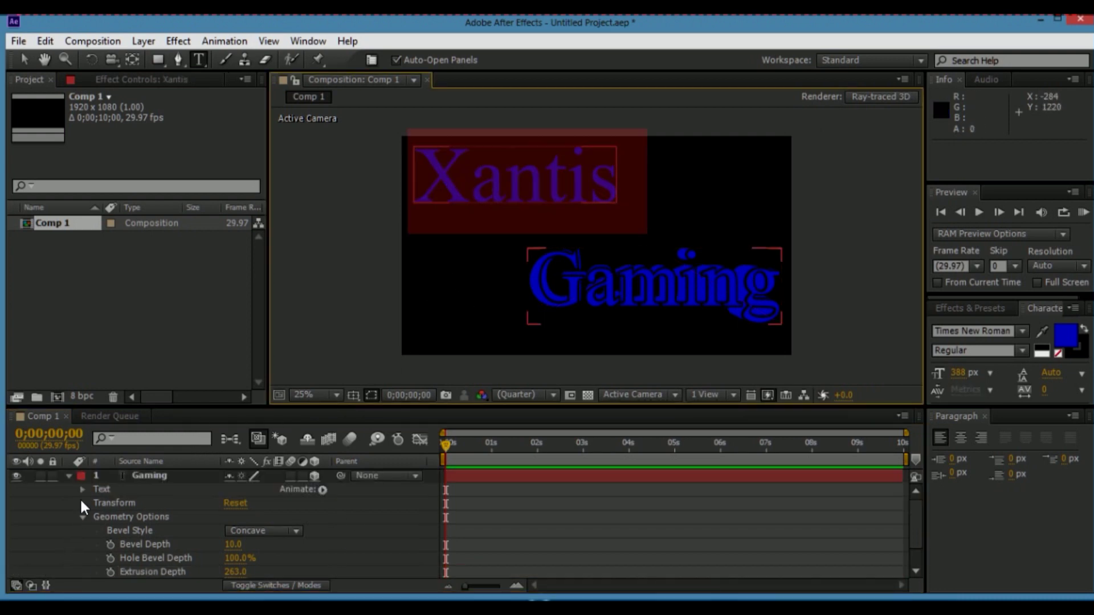
pyautogui.click(82, 517)
pyautogui.click(68, 475)
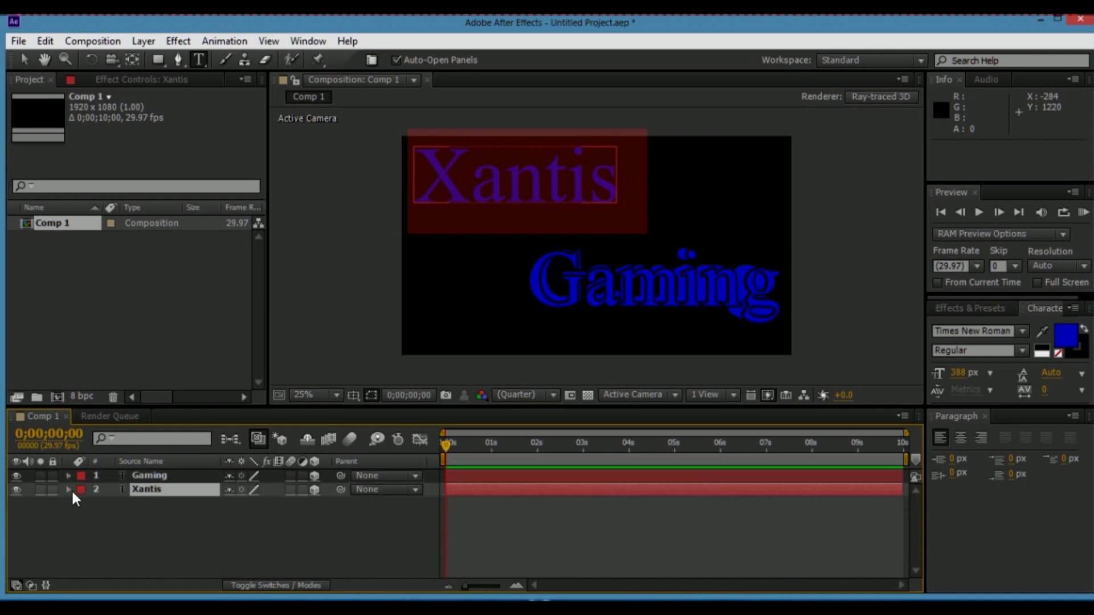
pyautogui.click(68, 489)
pyautogui.click(79, 527)
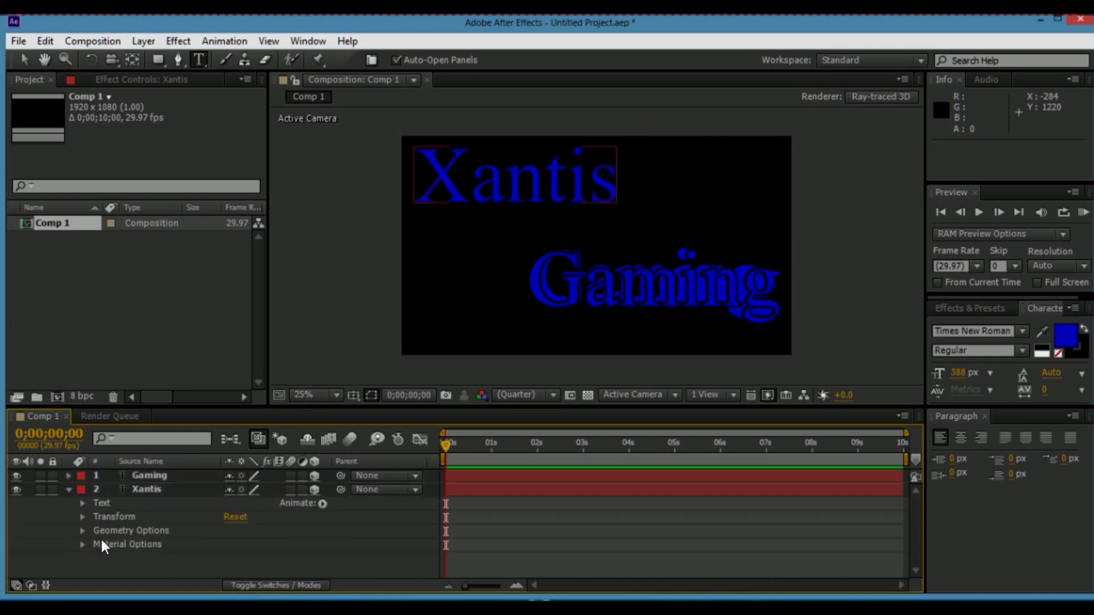
pyautogui.click(83, 530)
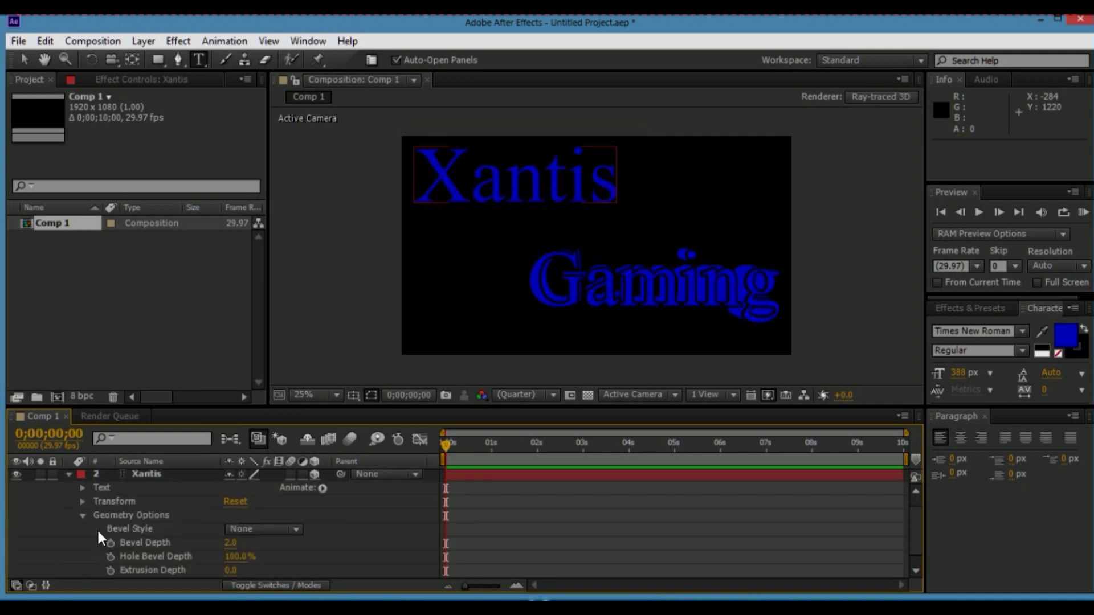
pyautogui.click(254, 531)
pyautogui.click(264, 491)
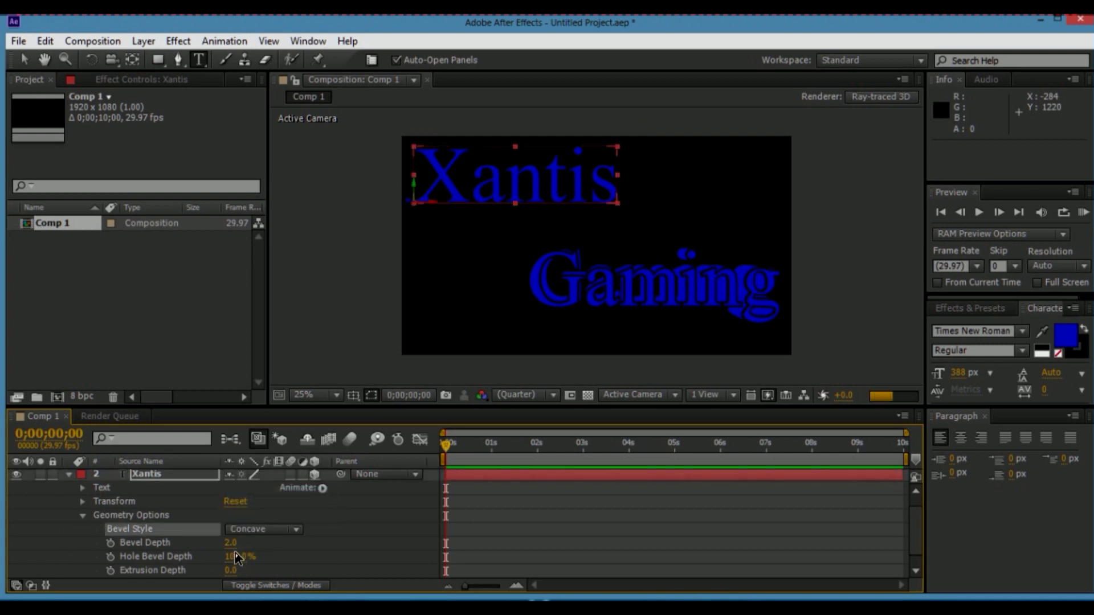
pyautogui.moveTo(233, 545); pyautogui.dragTo(238, 545)
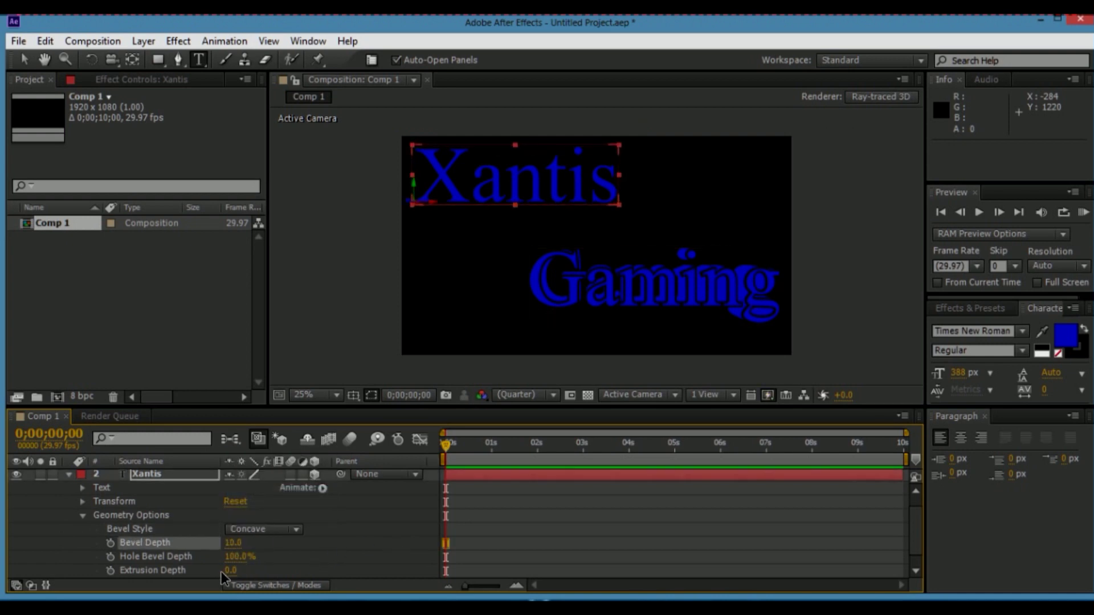
# Try an extrusion depth of about 178 on the Xantis layer and rotate the text freehand in 3D
pyautogui.moveTo(232, 571); pyautogui.dragTo(374, 565)
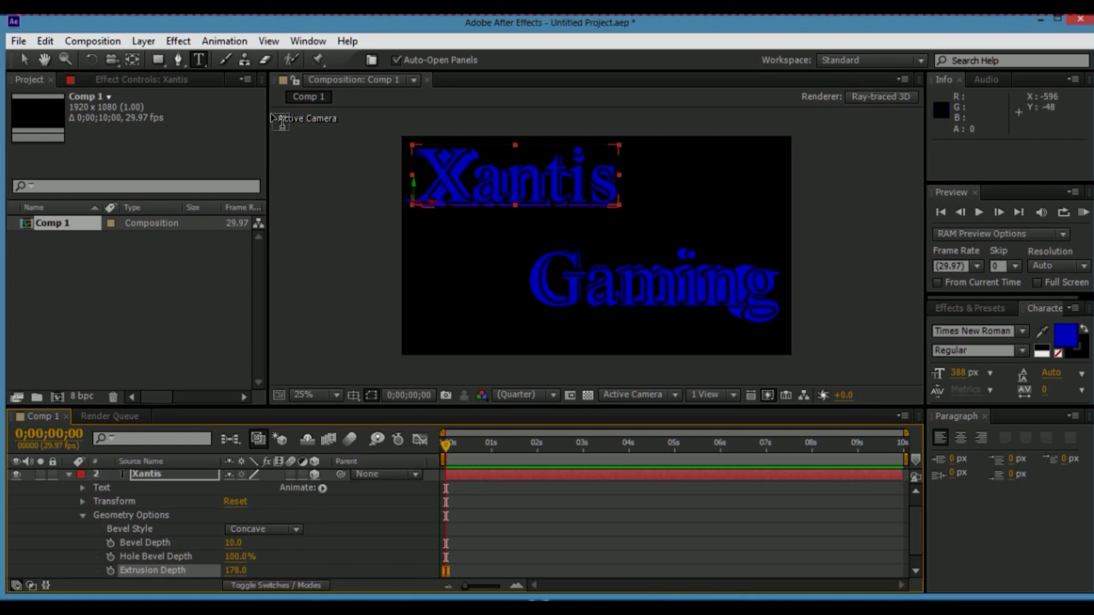
pyautogui.click(91, 59)
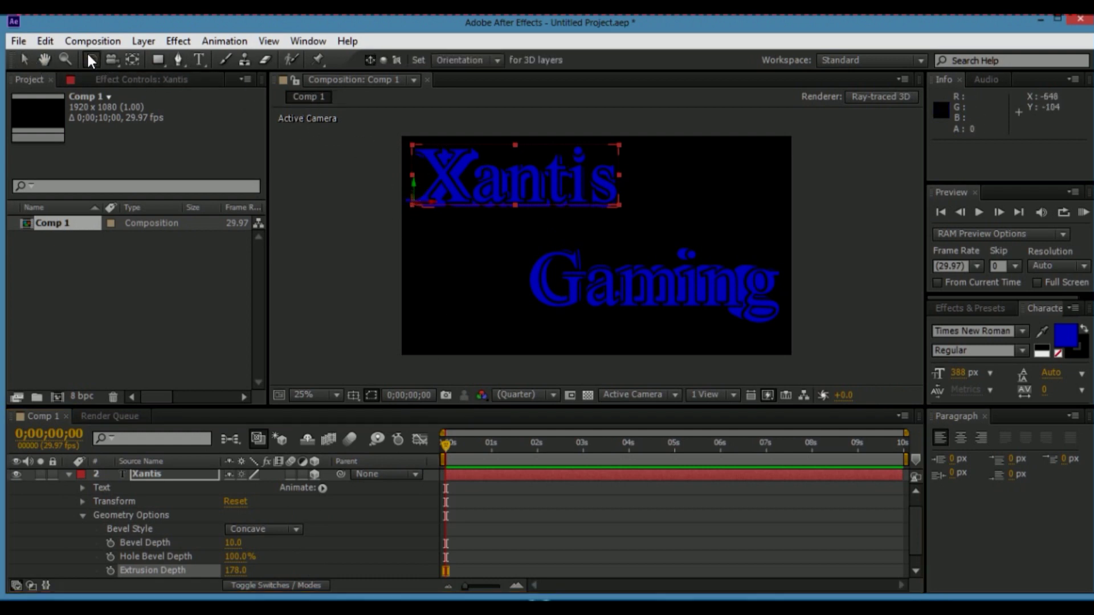
pyautogui.click(414, 196)
pyautogui.moveTo(416, 196)
pyautogui.mouseDown()
pyautogui.moveTo(405, 192)
pyautogui.moveTo(417, 203)
pyautogui.mouseUp()
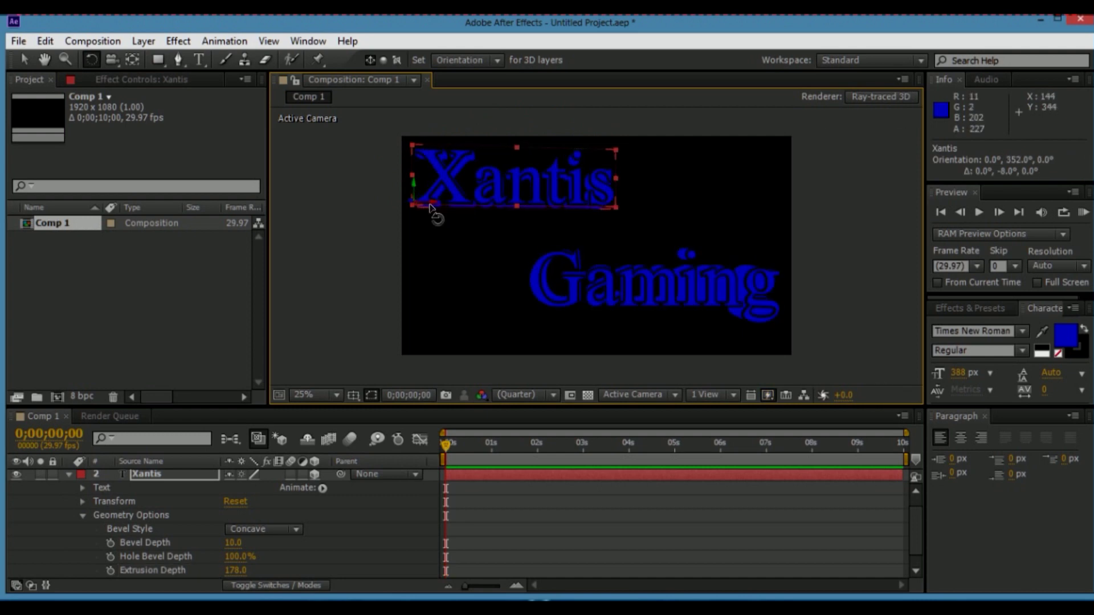
pyautogui.moveTo(420, 201)
pyautogui.mouseDown()
pyautogui.moveTo(434, 212)
pyautogui.moveTo(420, 178)
pyautogui.moveTo(422, 196)
pyautogui.moveTo(428, 188)
pyautogui.mouseUp()
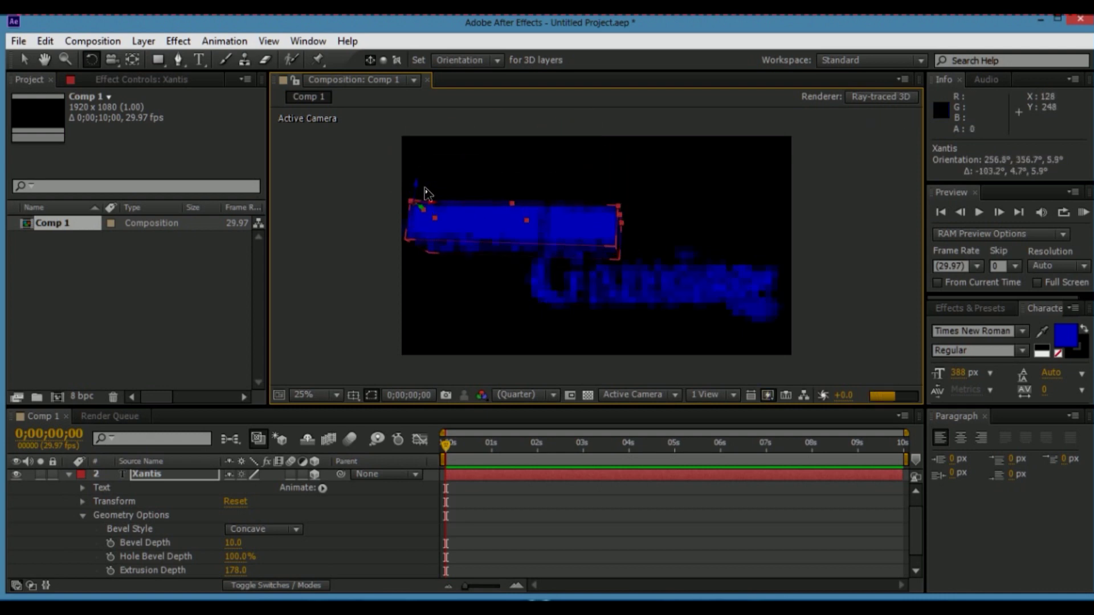
pyautogui.moveTo(427, 198); pyautogui.dragTo(431, 231)
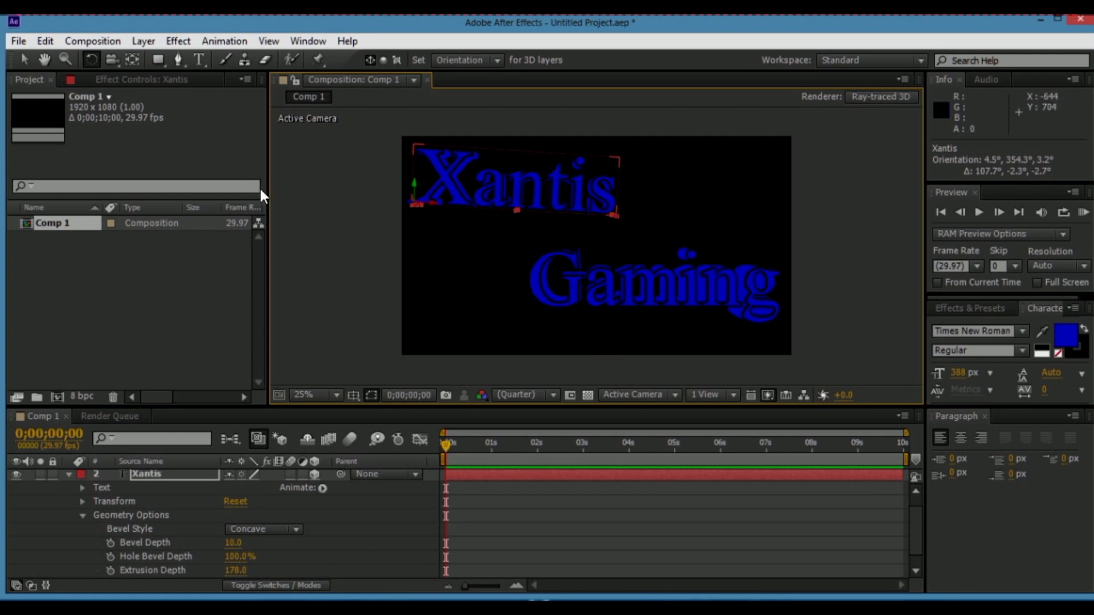
# Undo the freehand rotations and the extrusion depth change on the Xantis layer
pyautogui.hotkey('ctrl', 'z')
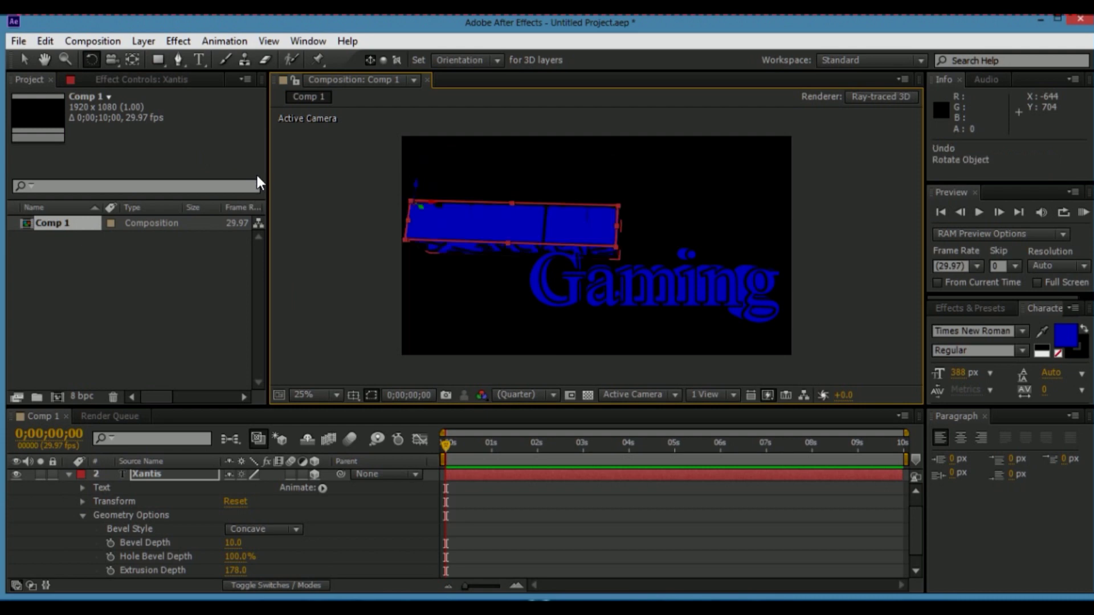
pyautogui.hotkey('ctrl', 'z')
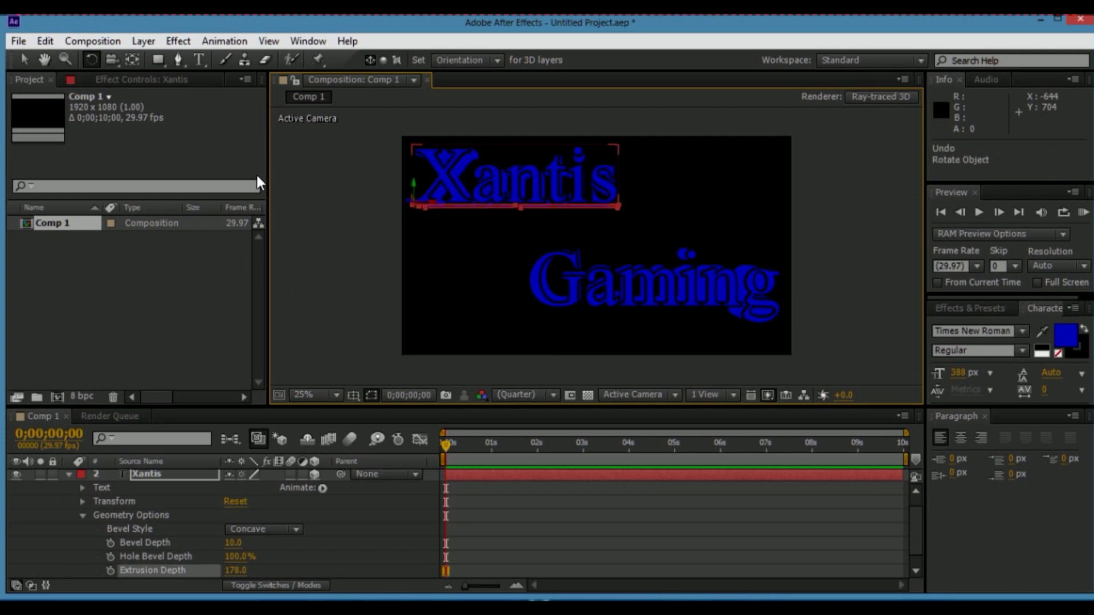
pyautogui.hotkey('ctrl', 'z')
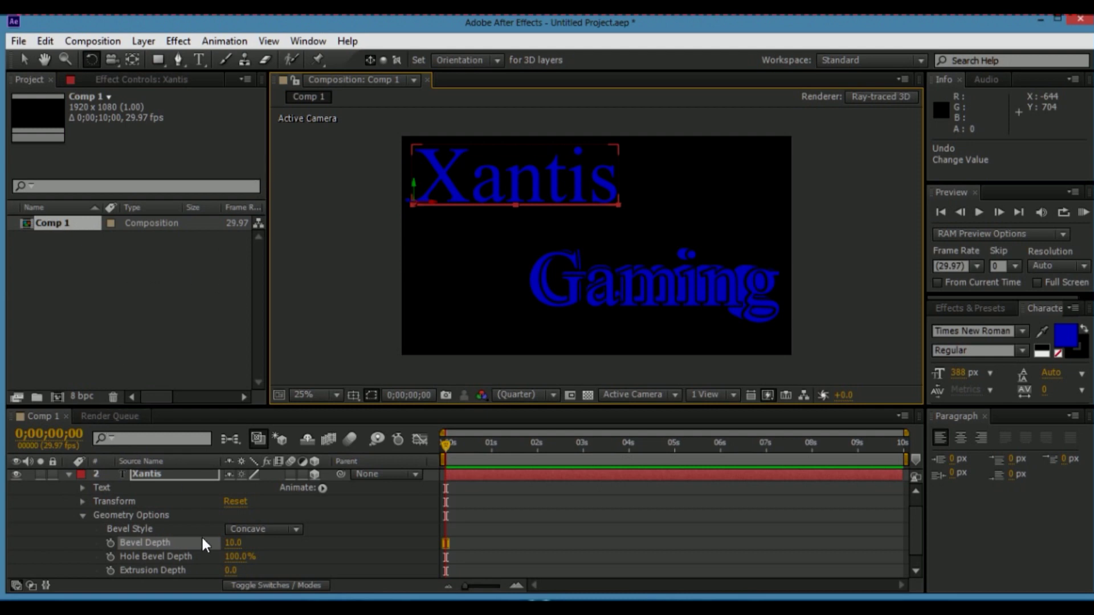
# Set the Xantis layer's extrusion depth to about 123 and move the text slightly down to about 64, 340
pyautogui.moveTo(235, 573); pyautogui.dragTo(216, 557)
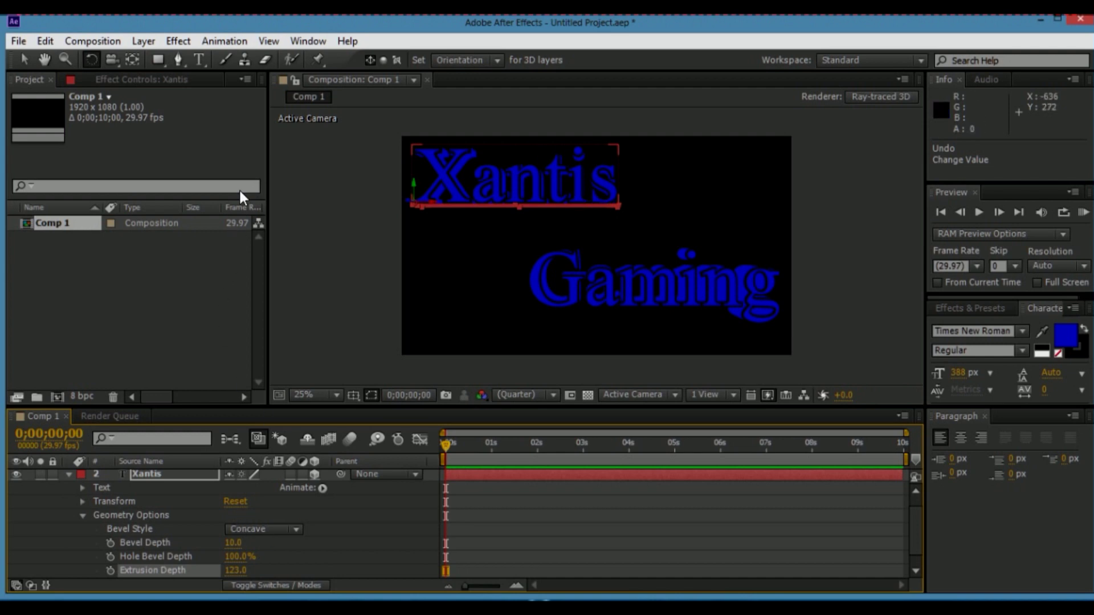
pyautogui.click(24, 59)
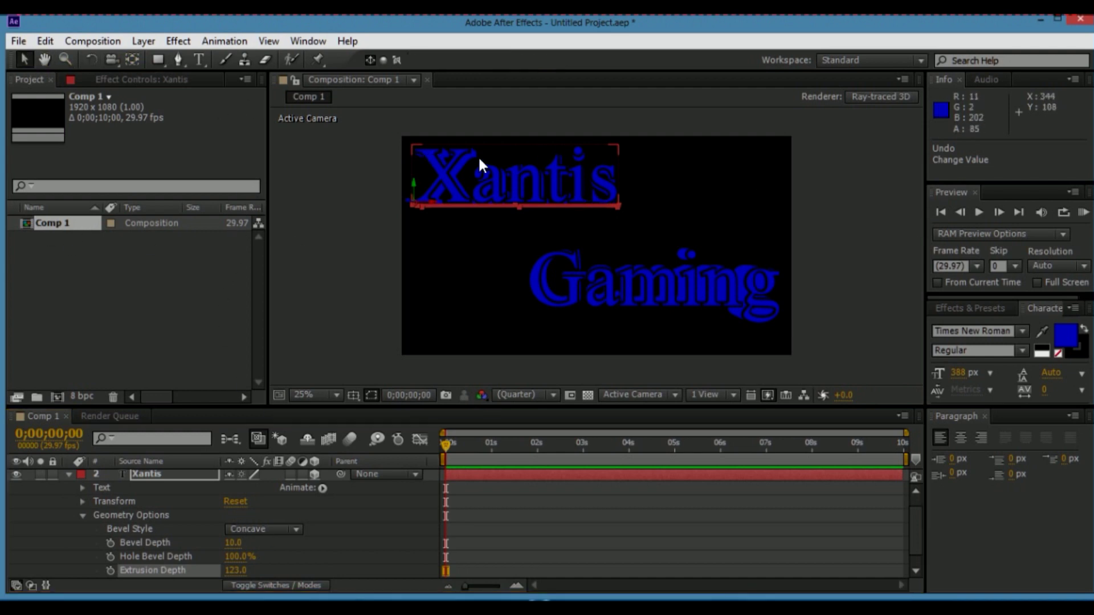
pyautogui.moveTo(534, 182)
pyautogui.mouseDown()
pyautogui.moveTo(270, 181)
pyautogui.moveTo(544, 171)
pyautogui.moveTo(539, 183)
pyautogui.mouseUp()
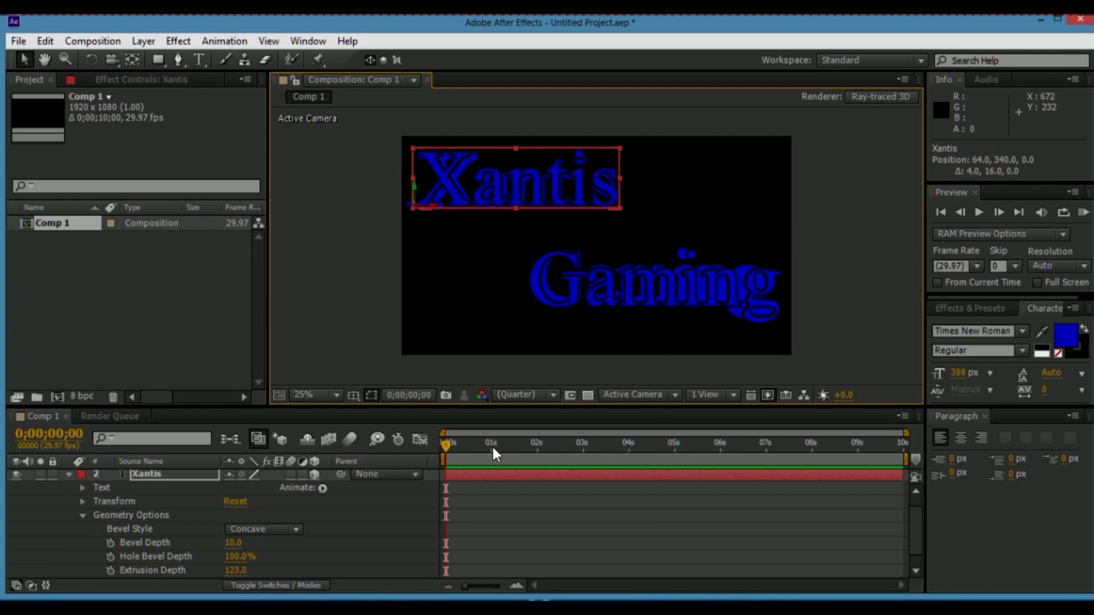
# Add a Position keyframe to the Xantis layer at 0;00;00;00 and move the current time to 0;00;05;00
pyautogui.moveTo(446, 445); pyautogui.dragTo(470, 445)
pyautogui.press('Home')
pyautogui.click(83, 517)
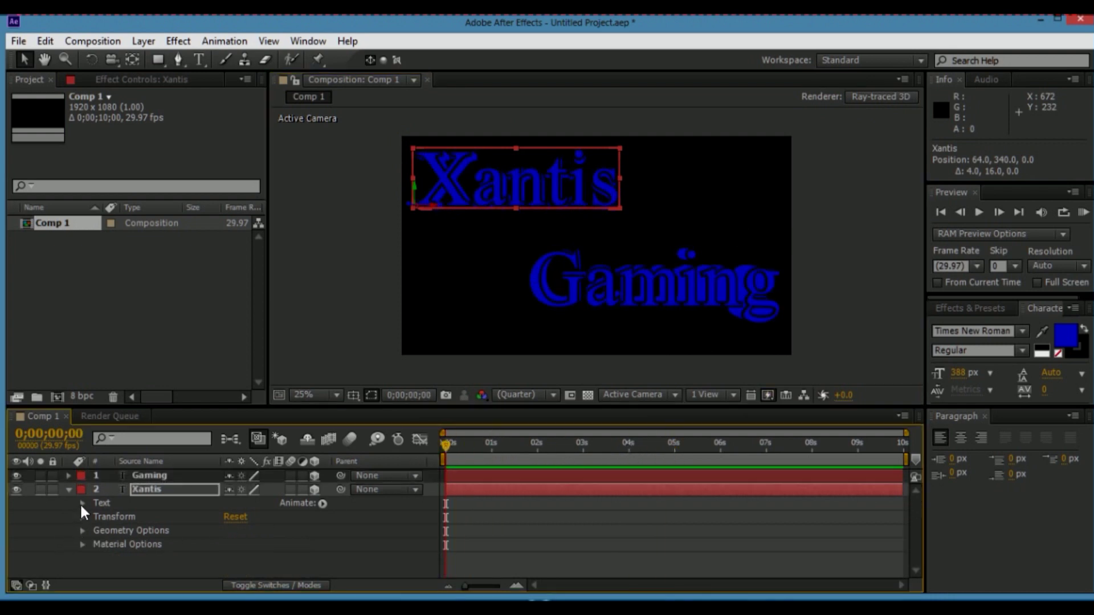
pyautogui.click(82, 514)
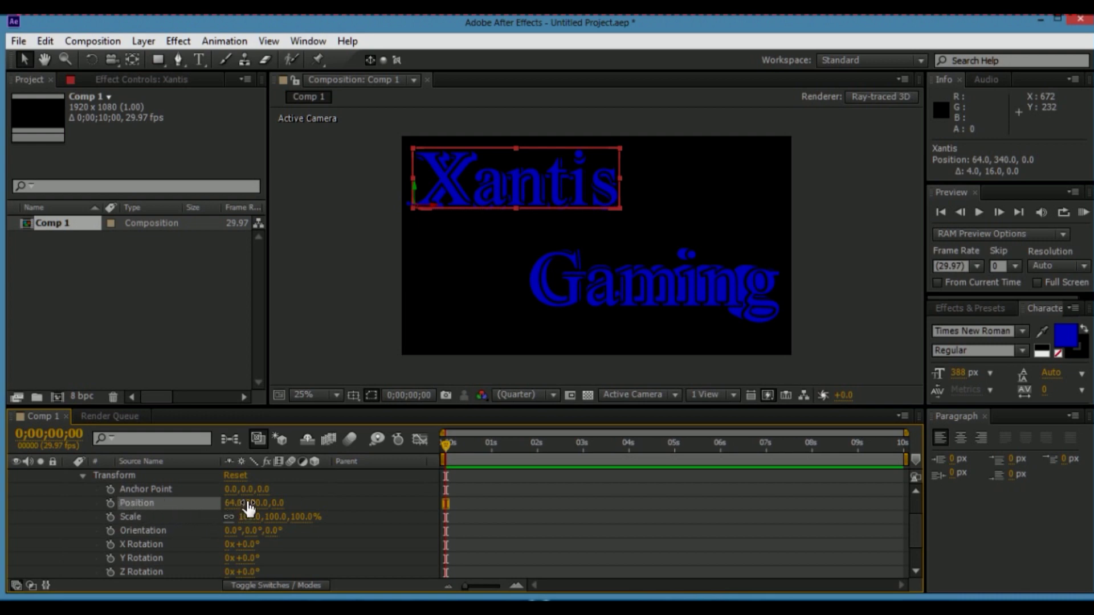
pyautogui.click(111, 503)
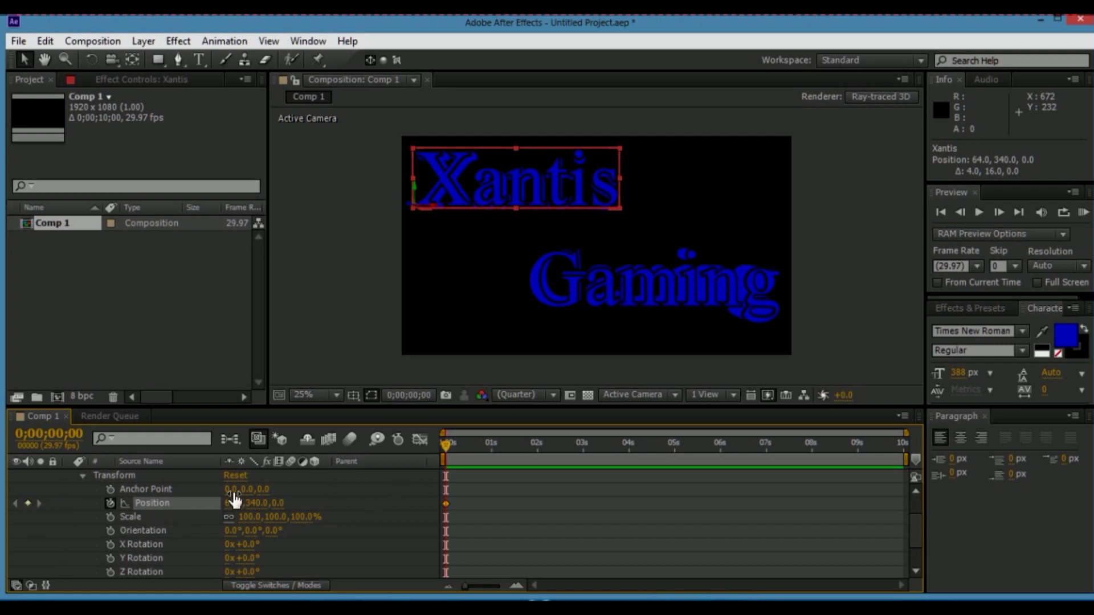
pyautogui.moveTo(447, 445); pyautogui.dragTo(674, 446)
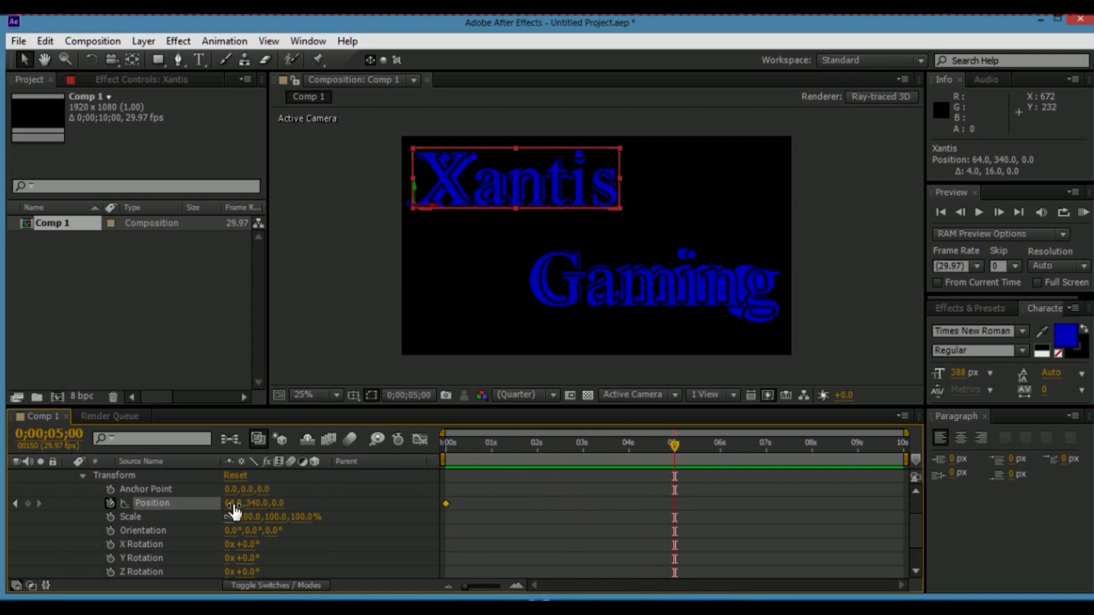
# Set the Xantis layer's position at 0;00;05;00 to about -1238, 340, 0 and move the current time to 0;00;05;02
pyautogui.moveTo(234, 504)
pyautogui.mouseDown()
pyautogui.moveTo(541, 503)
pyautogui.moveTo(39, 512)
pyautogui.moveTo(231, 507)
pyautogui.mouseUp()
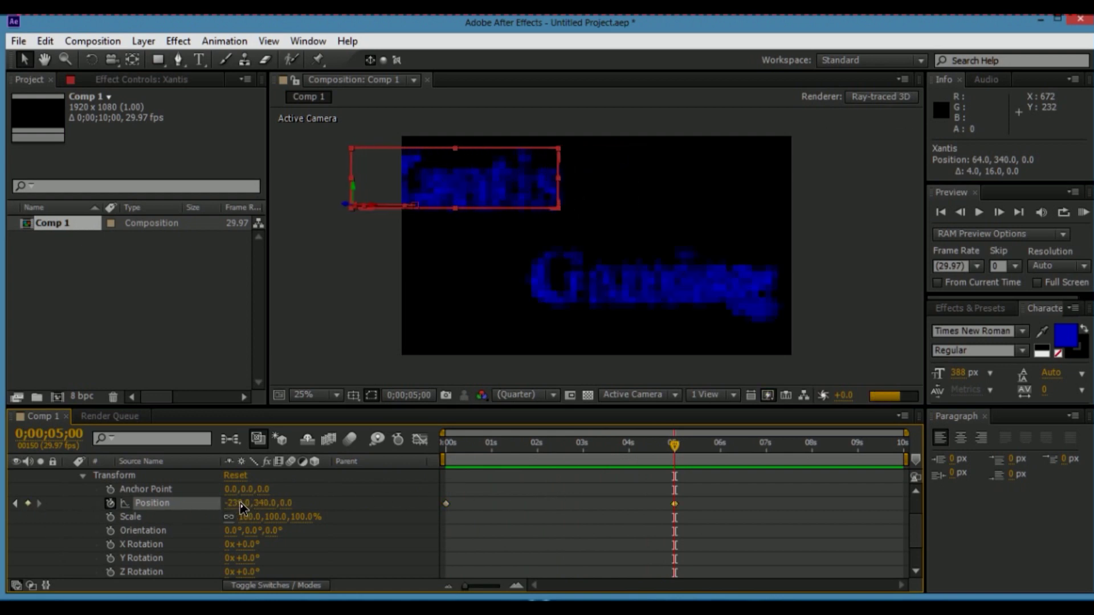
pyautogui.moveTo(231, 504); pyautogui.dragTo(136, 519)
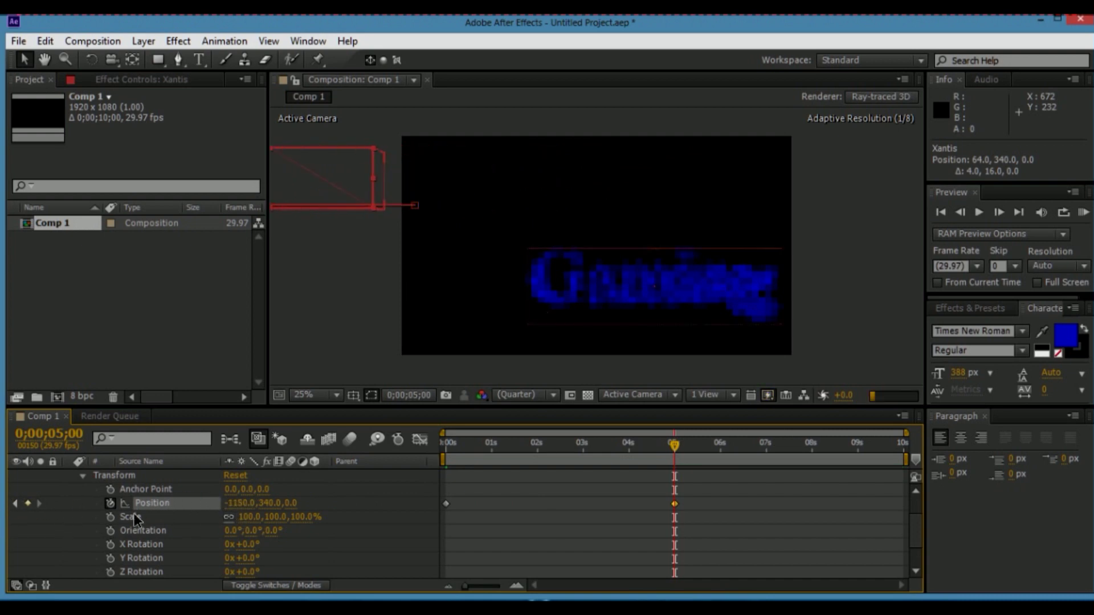
pyautogui.moveTo(244, 516); pyautogui.dragTo(234, 520)
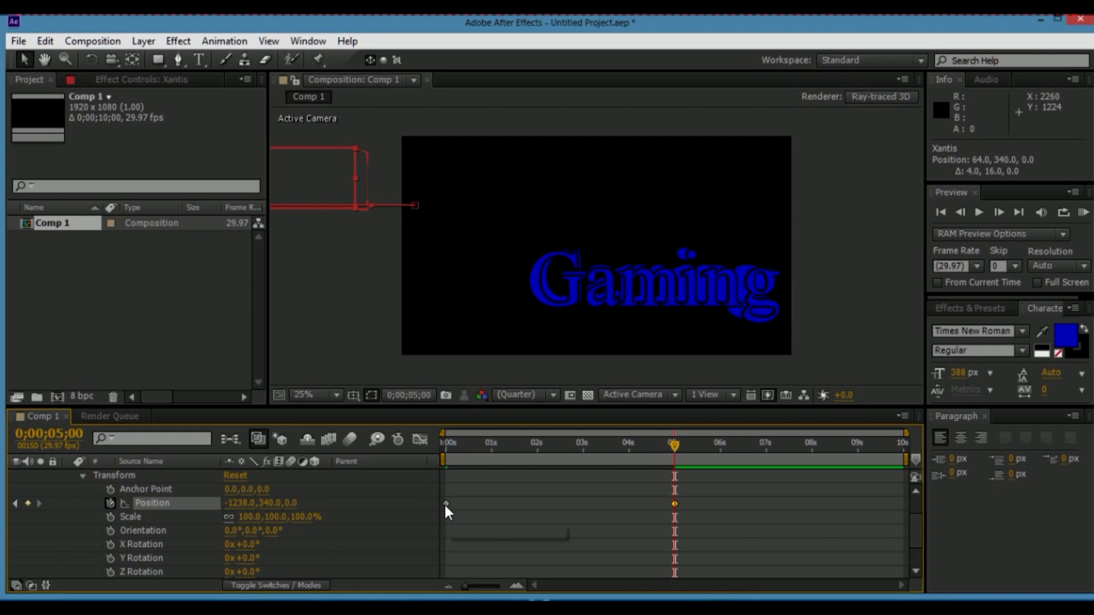
pyautogui.moveTo(676, 442); pyautogui.dragTo(676, 475)
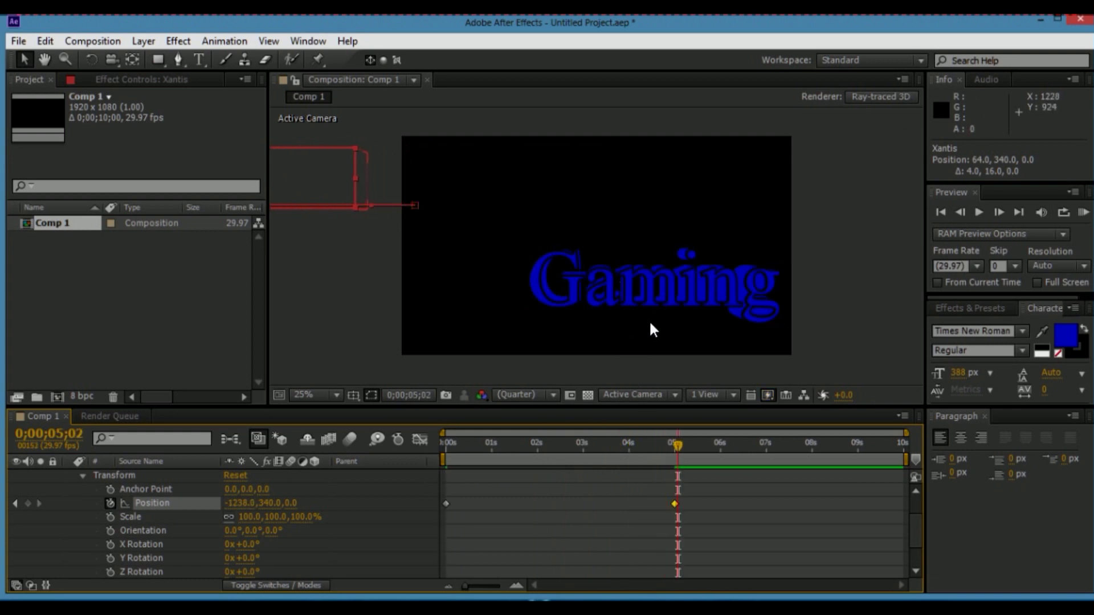
# Switch to the desktop and open the Videos folder on Local Disk (D:) in File Explorer
pyautogui.click(1041, 19)
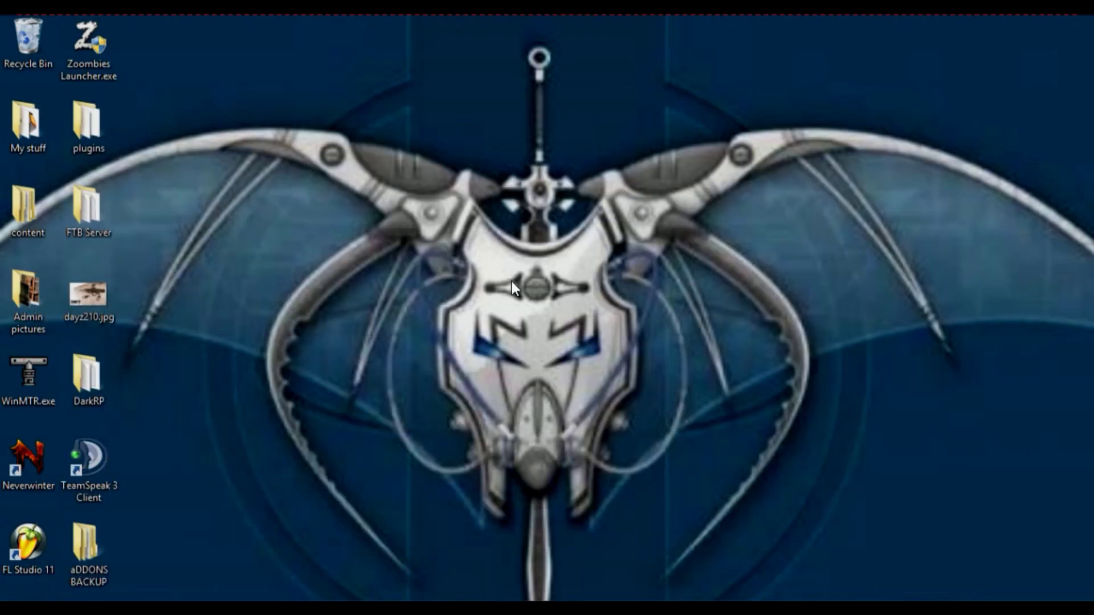
pyautogui.doubleClick(28, 139)
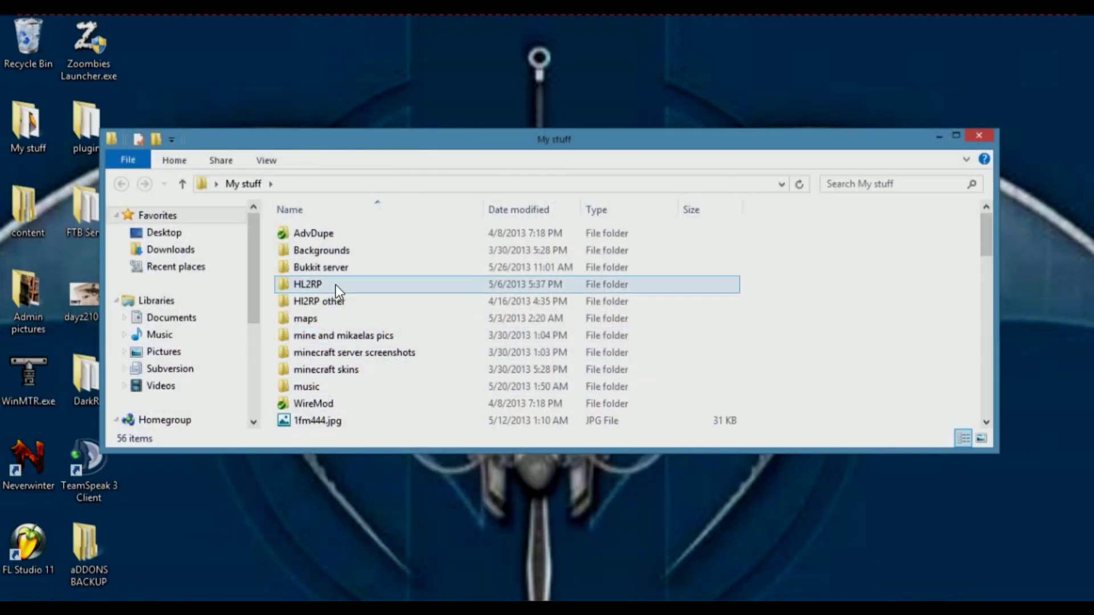
pyautogui.scroll(-15, 337, 341)
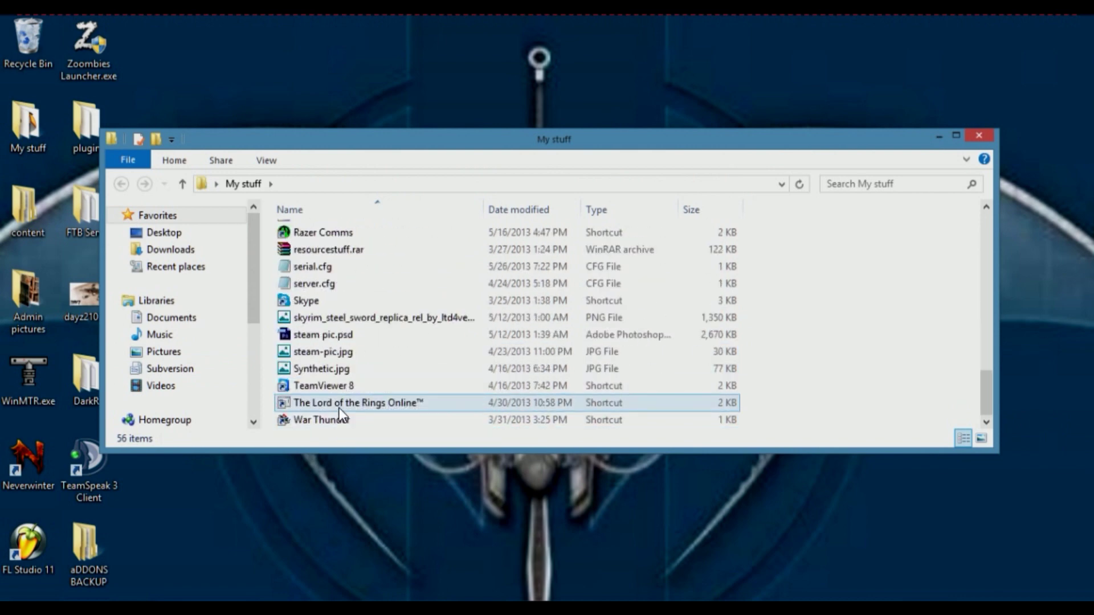
pyautogui.scroll(10, 340, 408)
pyautogui.scroll(-3, 211, 394)
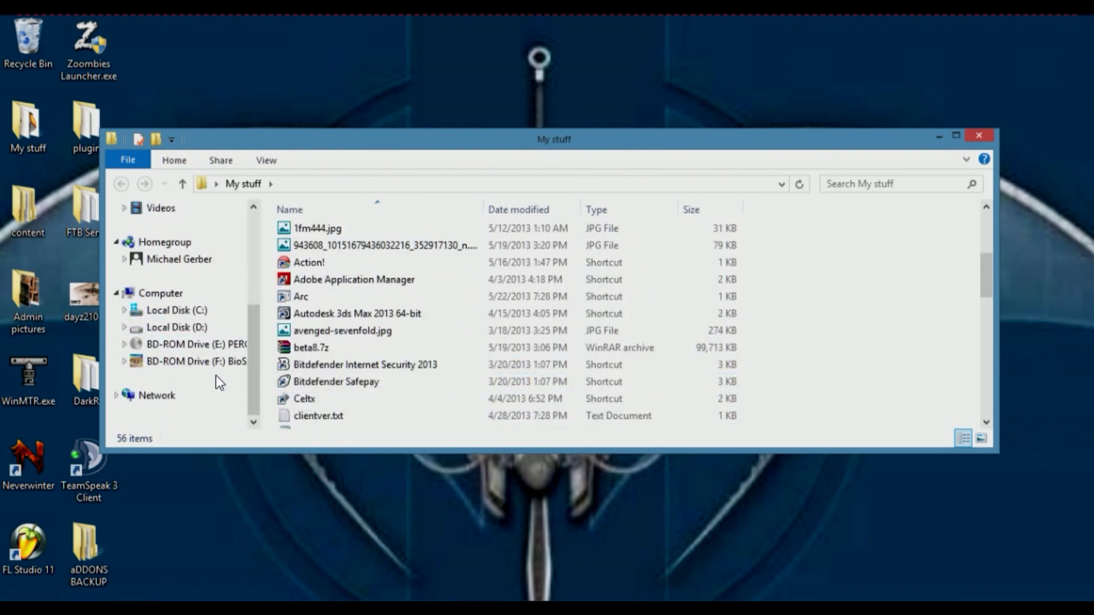
pyautogui.click(211, 325)
pyautogui.scroll(-6, 368, 353)
pyautogui.click(370, 365)
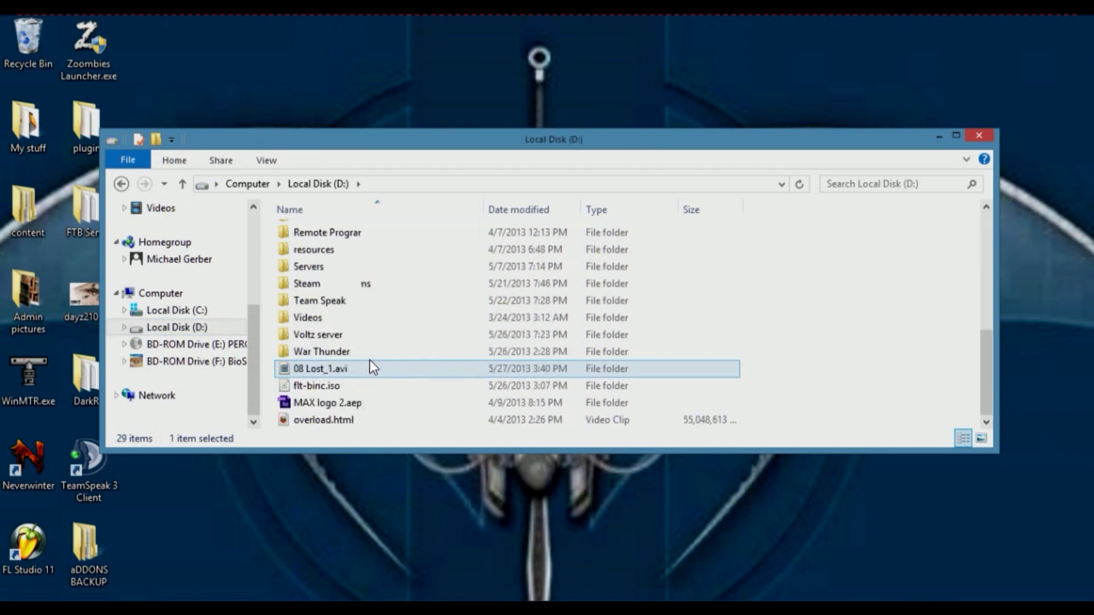
pyautogui.click(368, 384)
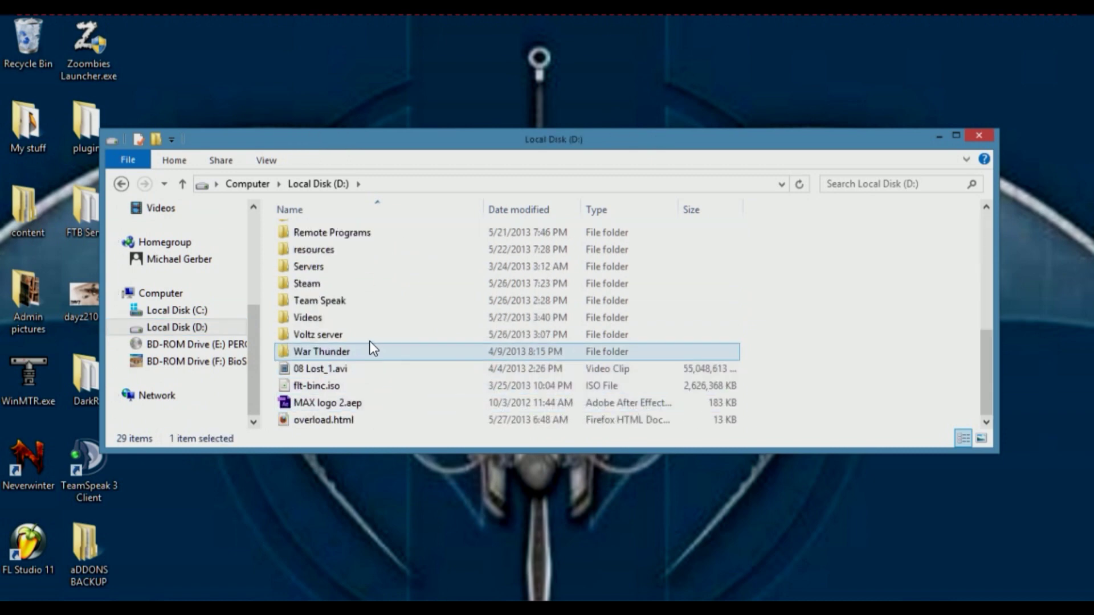
pyautogui.doubleClick(365, 318)
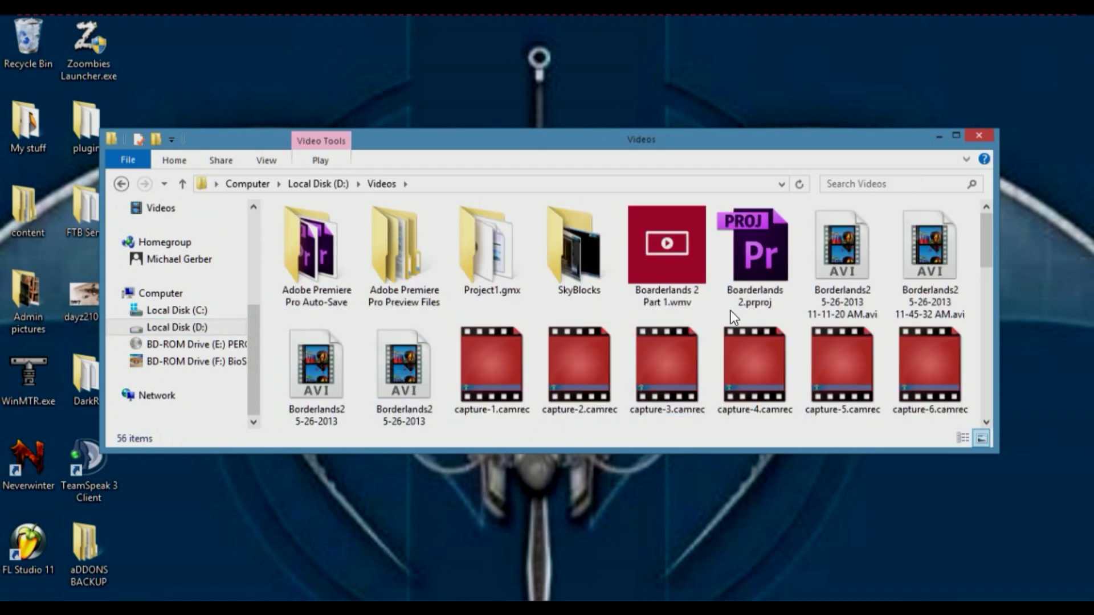
# Find Youtube intro.avi in the Videos folder, try to play it, and close the media player
pyautogui.scroll(-1, 731, 312)
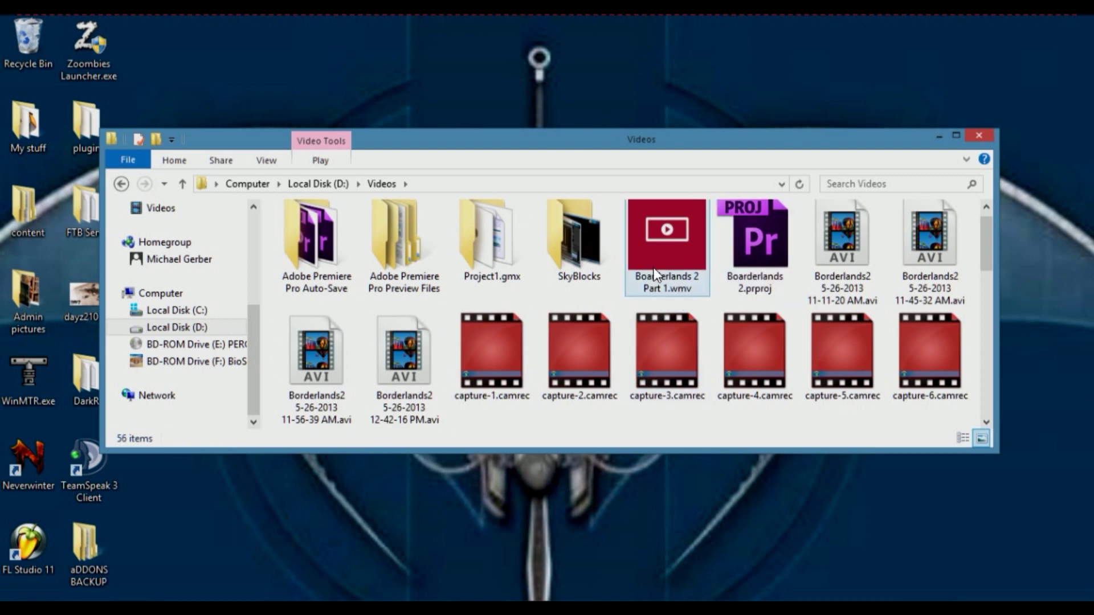
pyautogui.scroll(-5, 644, 302)
pyautogui.doubleClick(851, 392)
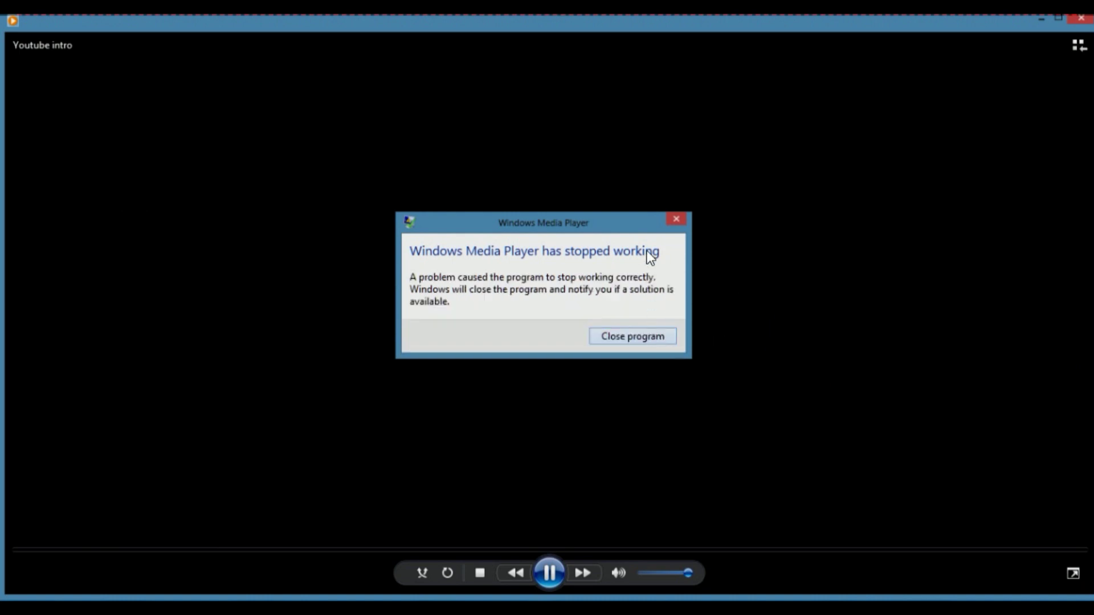
pyautogui.click(677, 220)
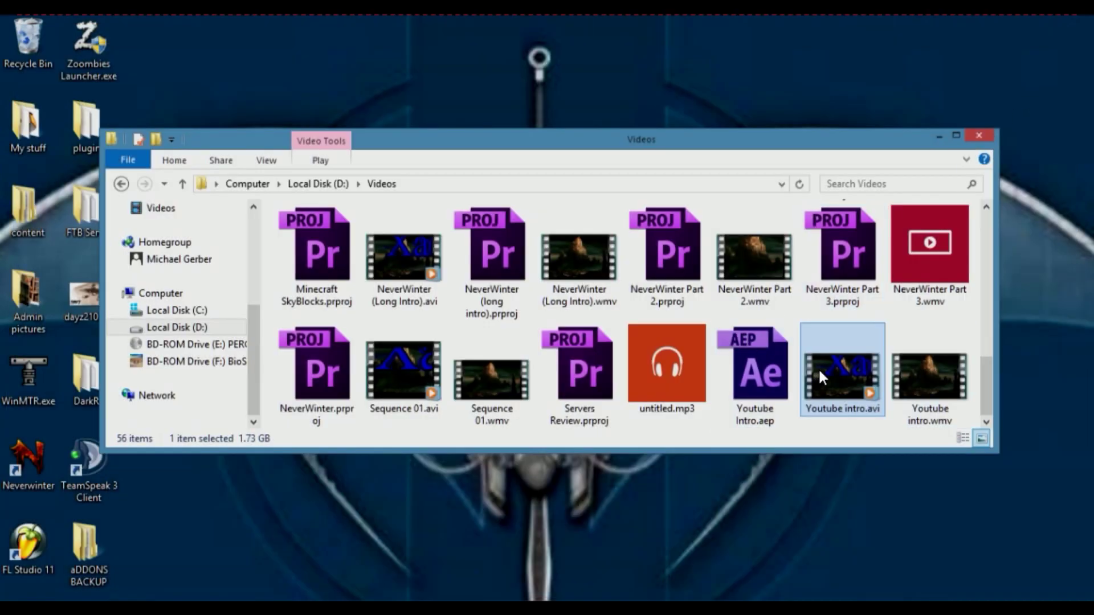
# Try to play Youtube intro.wmv, return to the desktop, and retry Youtube intro.avi before closing the player
pyautogui.doubleClick(927, 366)
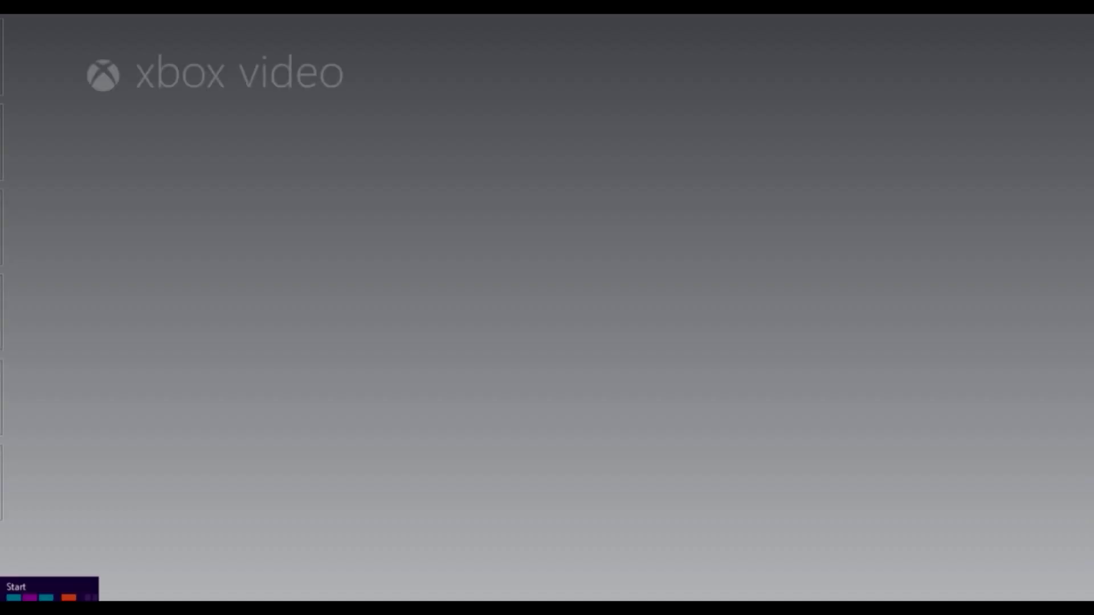
pyautogui.click(17, 595)
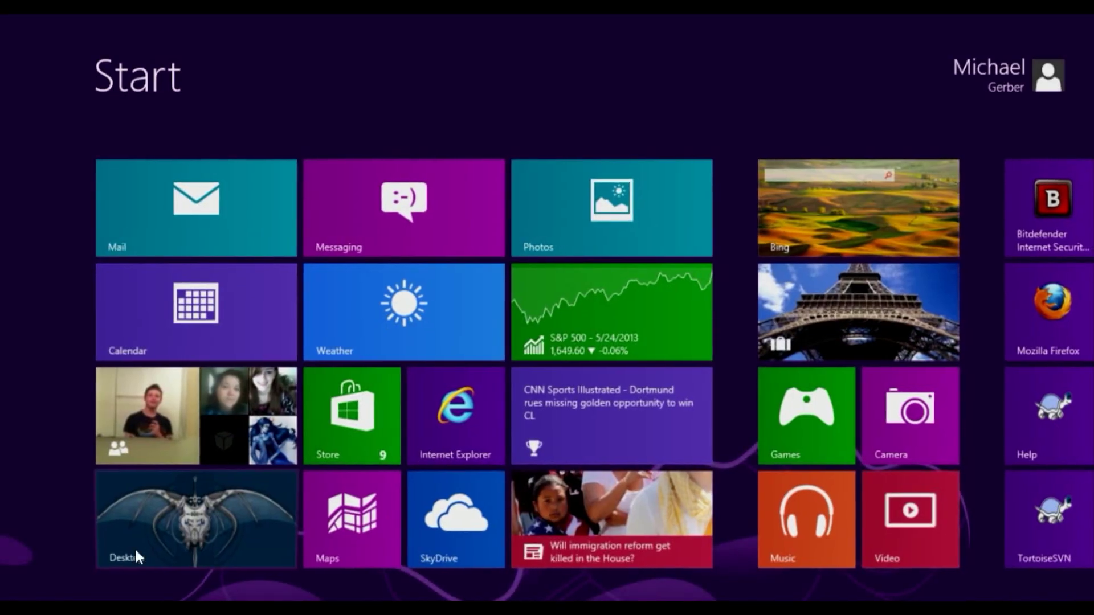
pyautogui.click(134, 550)
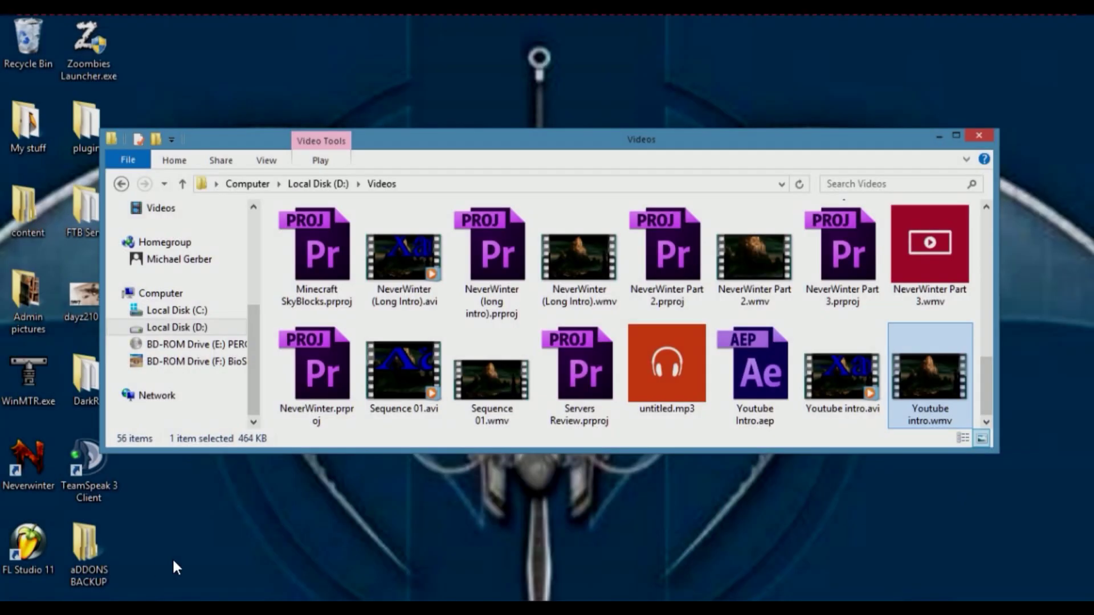
pyautogui.doubleClick(845, 393)
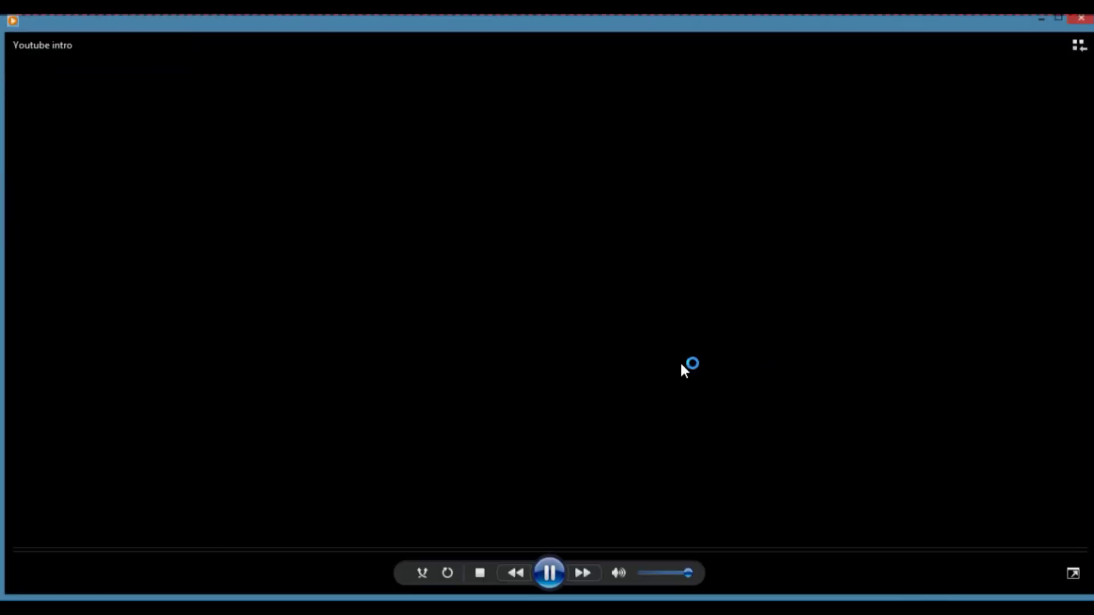
pyautogui.click(650, 331)
pyautogui.click(1078, 19)
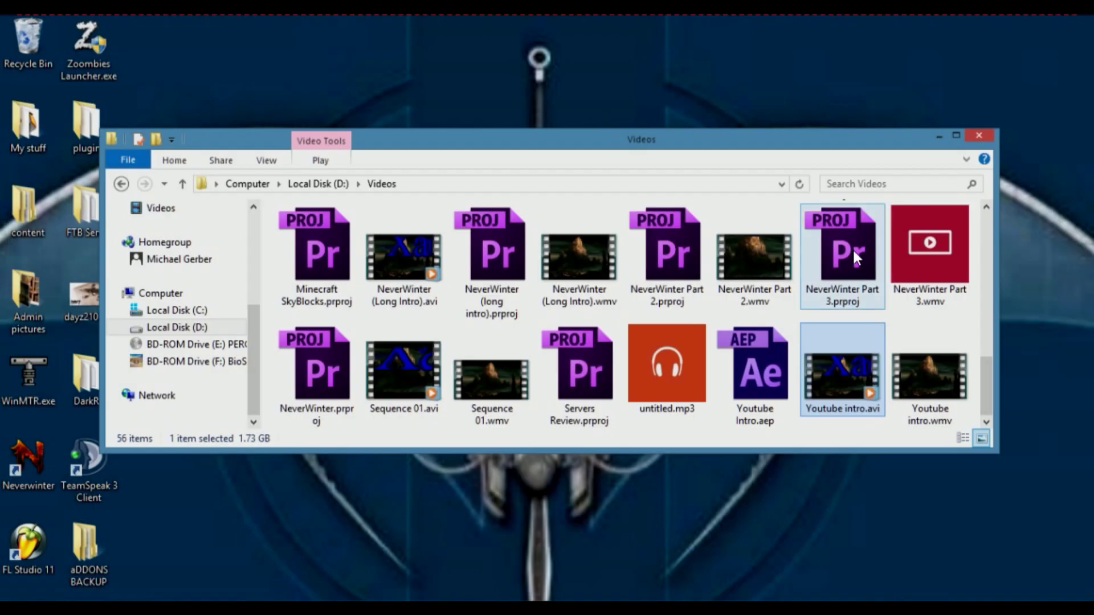
# Open Youtube intro.avi in Movie Maker and play the finished intro
pyautogui.rightClick(841, 363)
pyautogui.moveTo(927, 80)
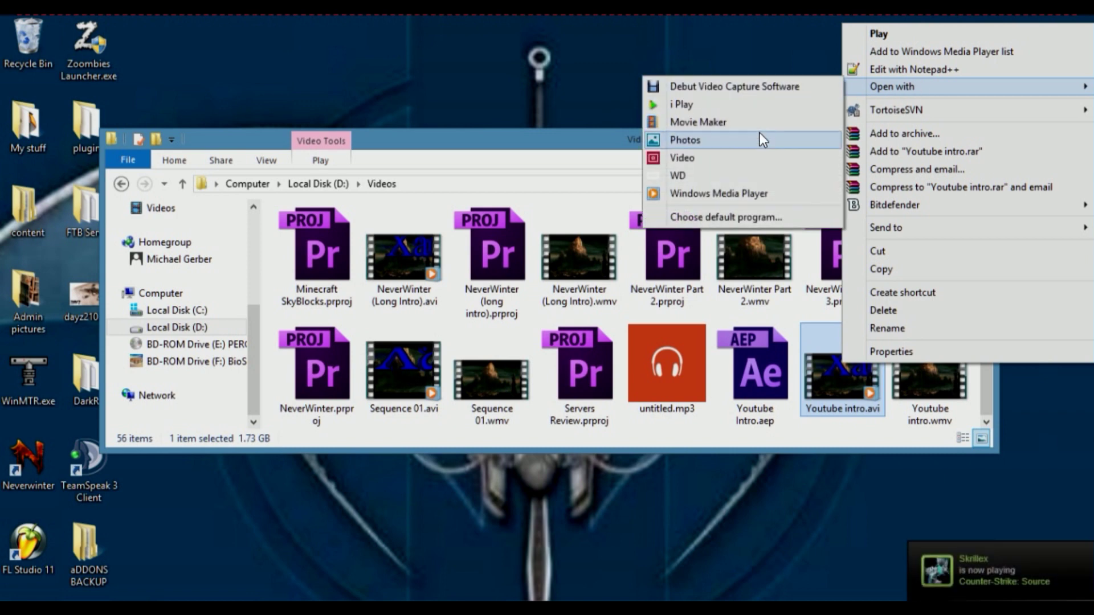
pyautogui.click(725, 121)
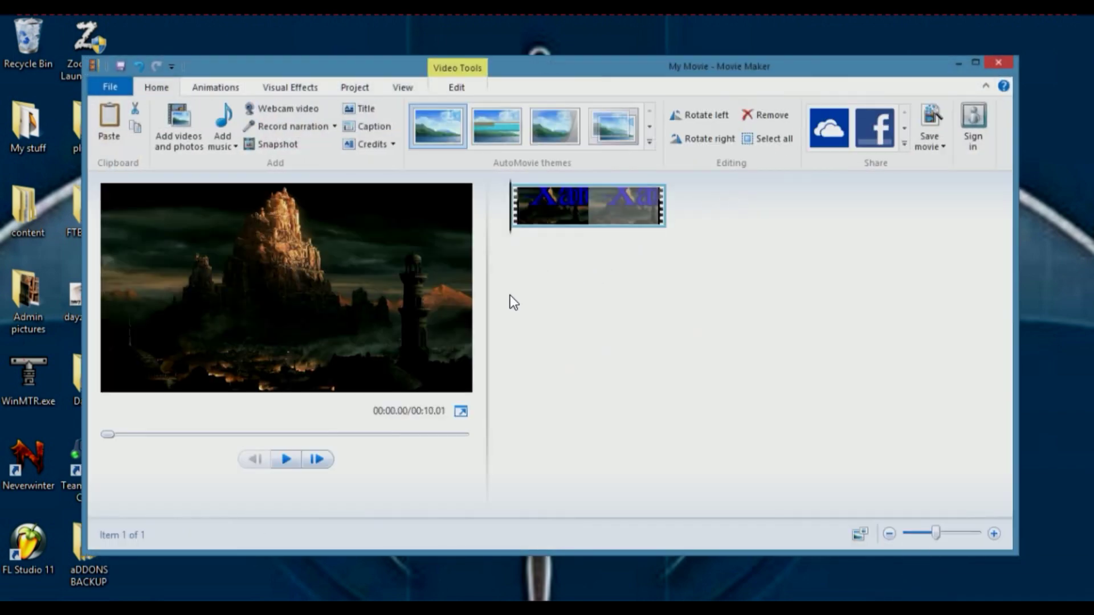
pyautogui.click(286, 460)
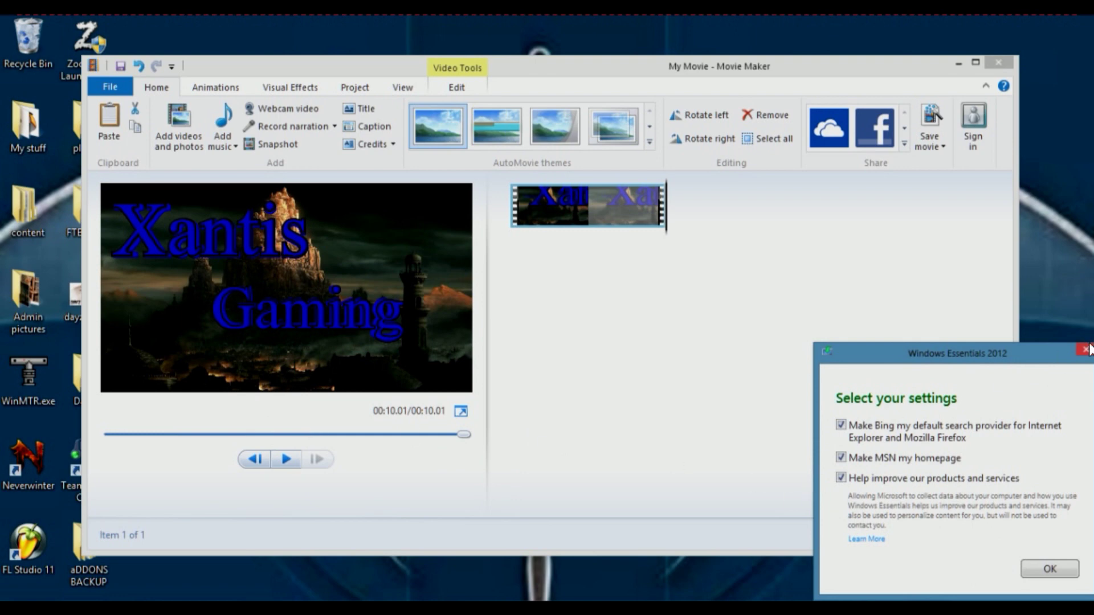
# Dismiss the Windows Essentials settings, close Movie Maker without saving, and close the Videos folder to return to After Effects
pyautogui.click(1086, 349)
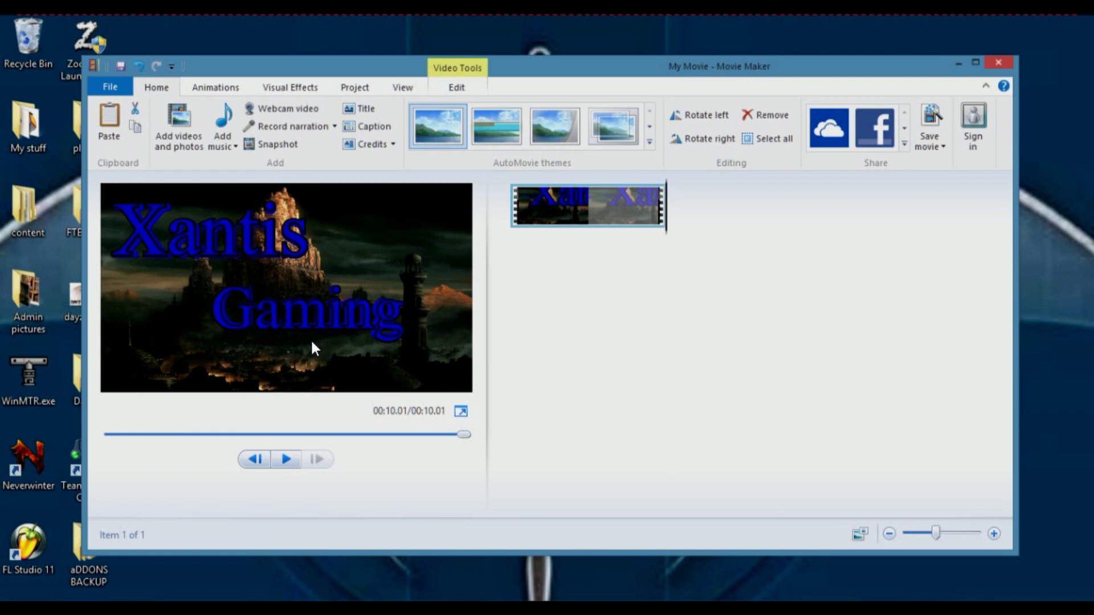
pyautogui.click(992, 63)
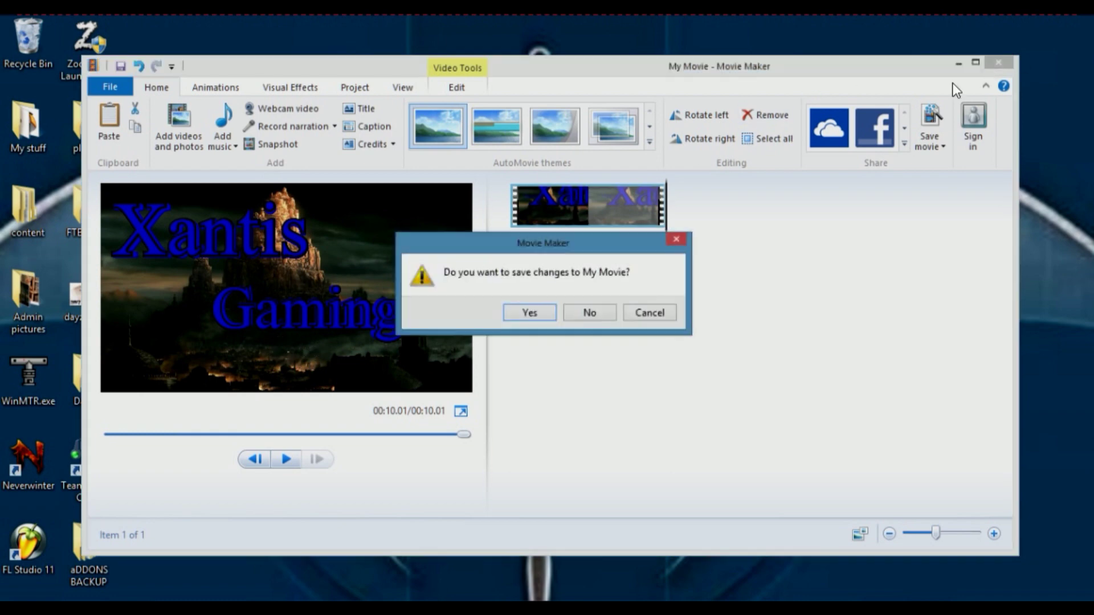
pyautogui.click(582, 316)
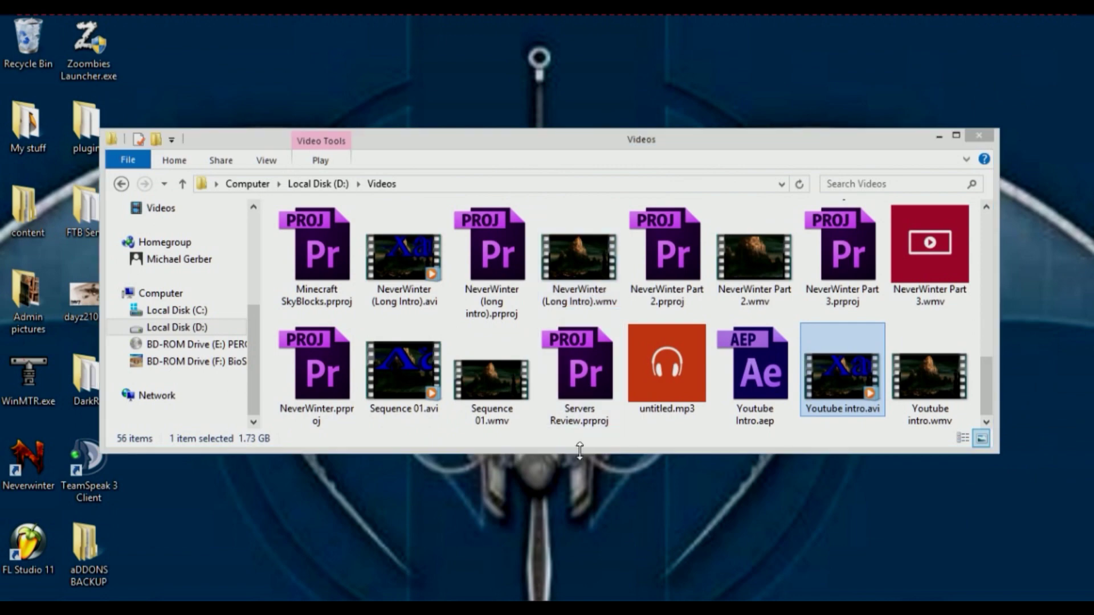
pyautogui.click(978, 137)
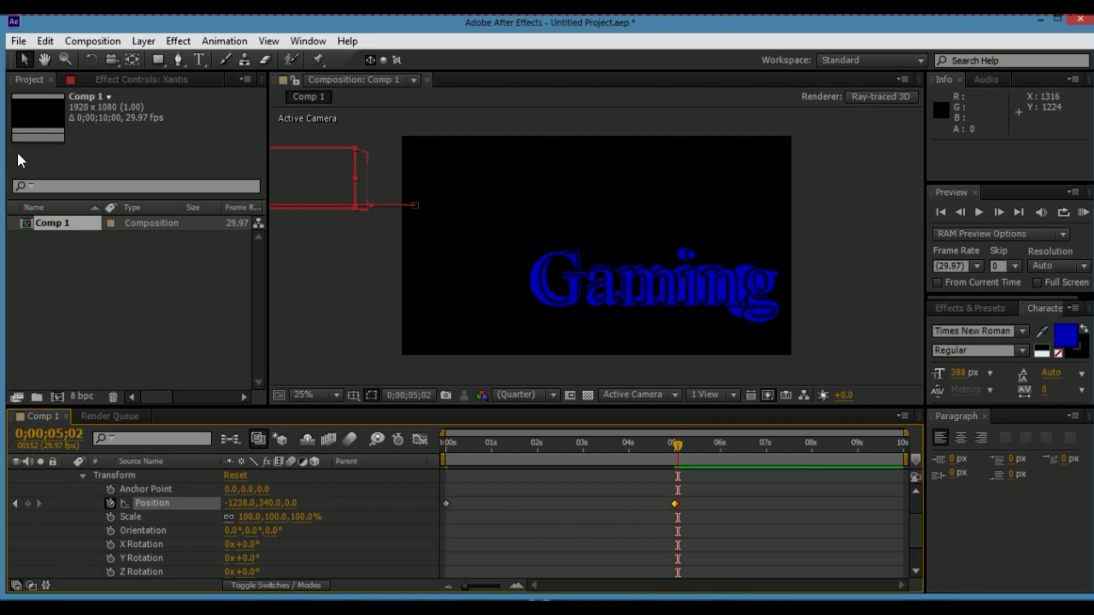
# Add Comp 1 to the render queue
pyautogui.click(25, 41)
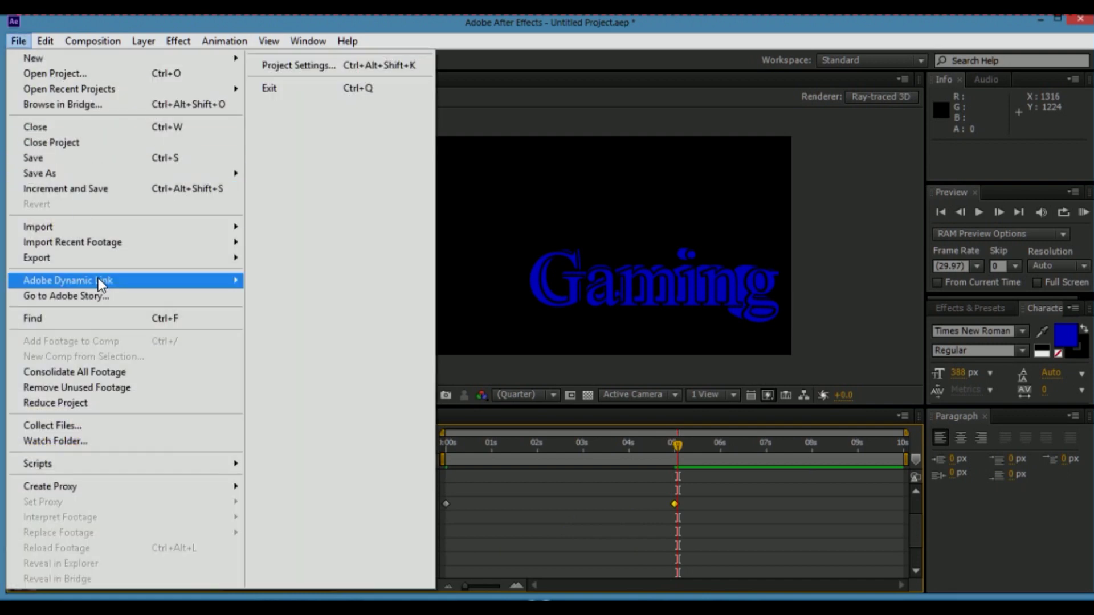
pyautogui.click(471, 495)
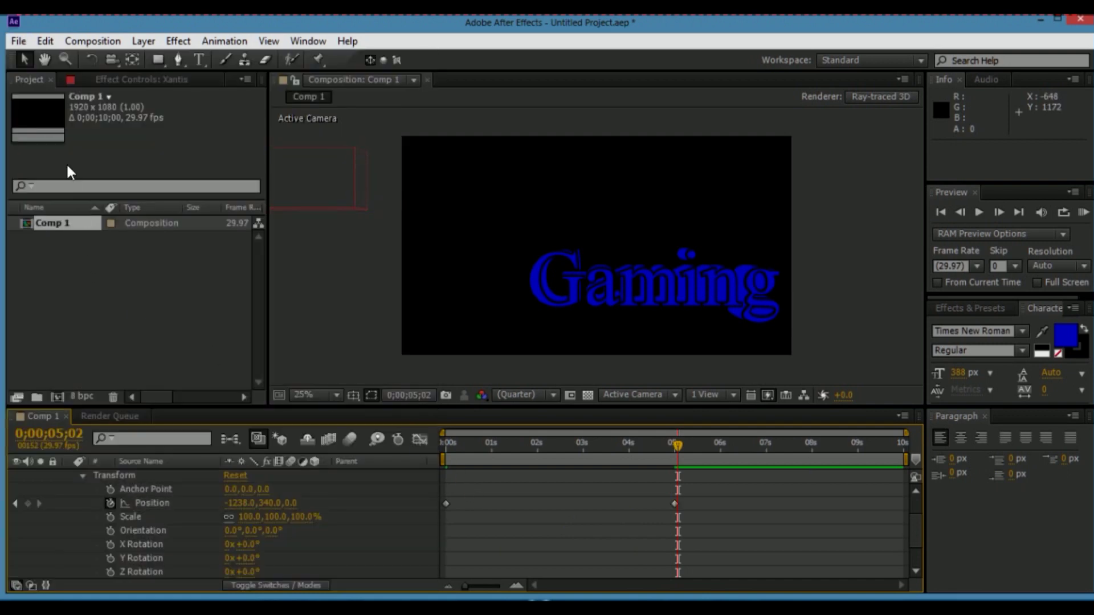
pyautogui.click(18, 41)
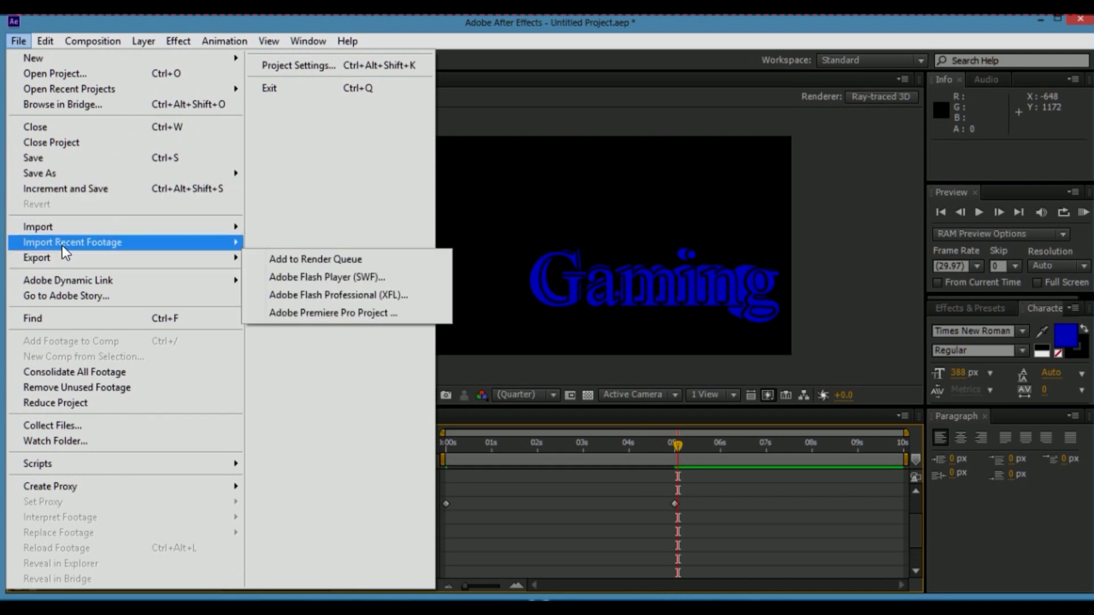
pyautogui.moveTo(228, 260)
pyautogui.click(275, 258)
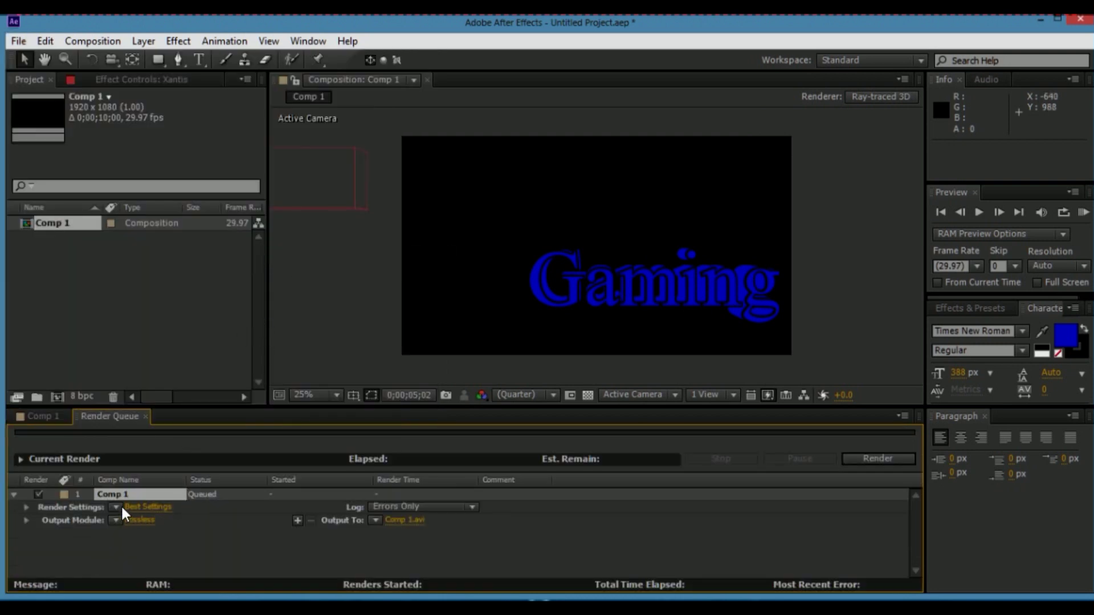
# Try enabling audio output in Comp 1's output module, turn it back off, and accept the AVI settings
pyautogui.click(139, 520)
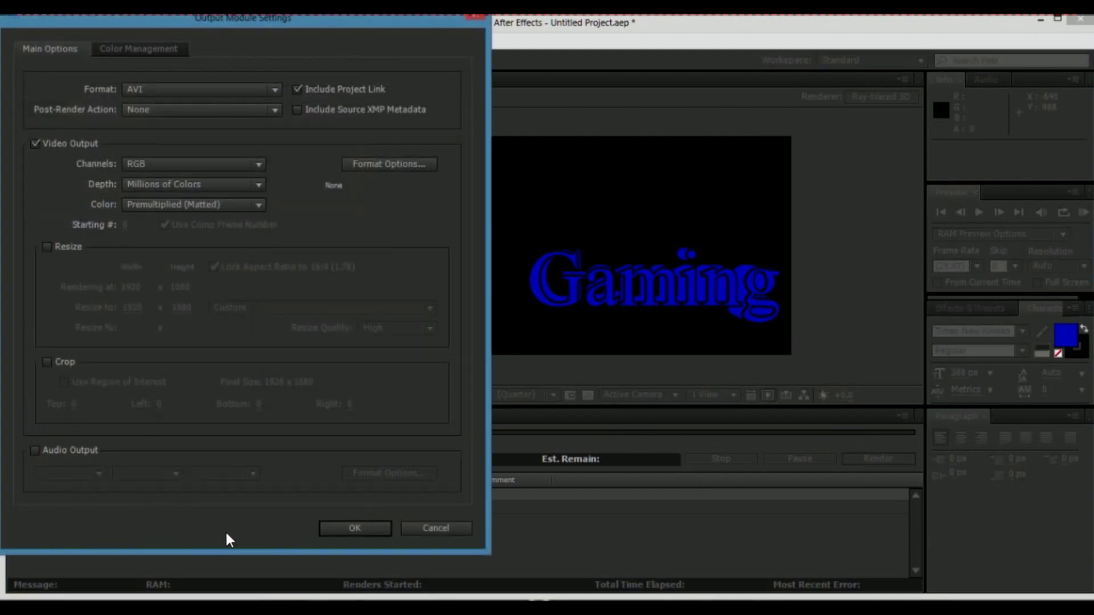
pyautogui.click(472, 17)
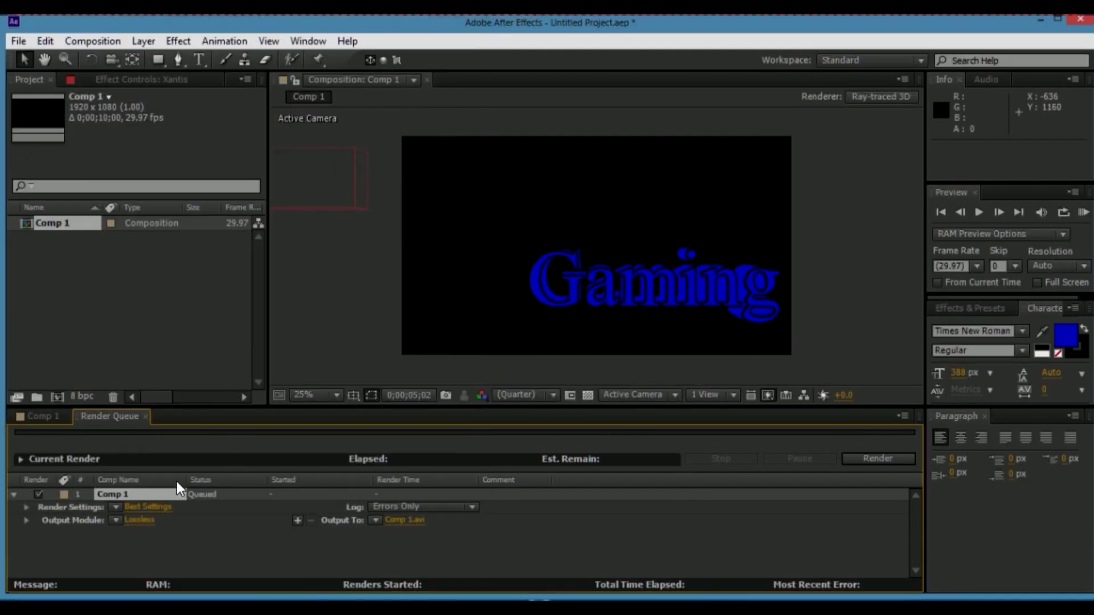
pyautogui.click(142, 519)
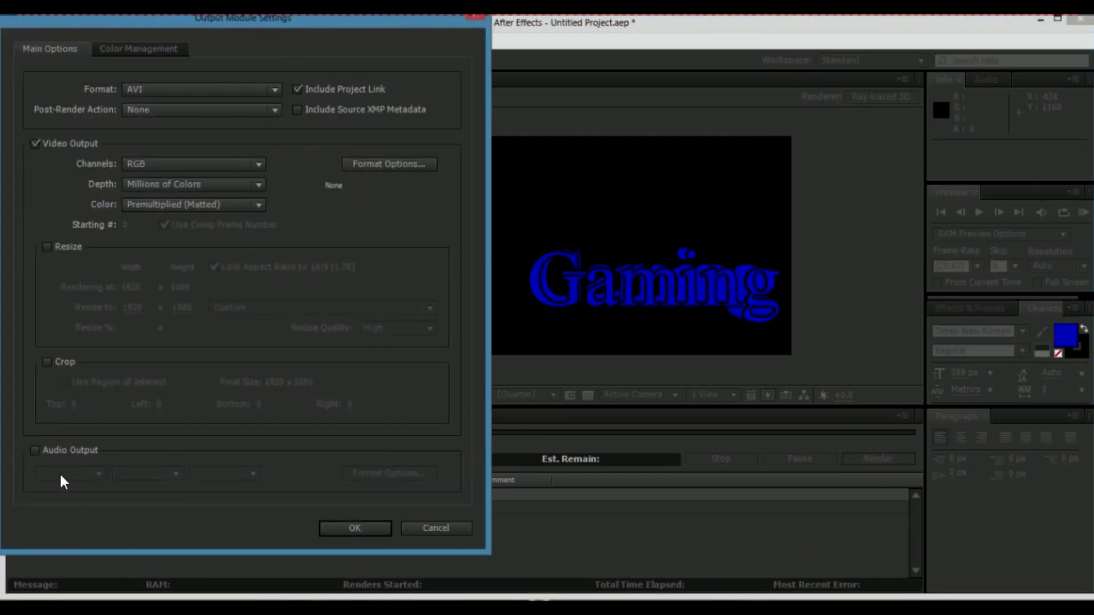
pyautogui.click(32, 448)
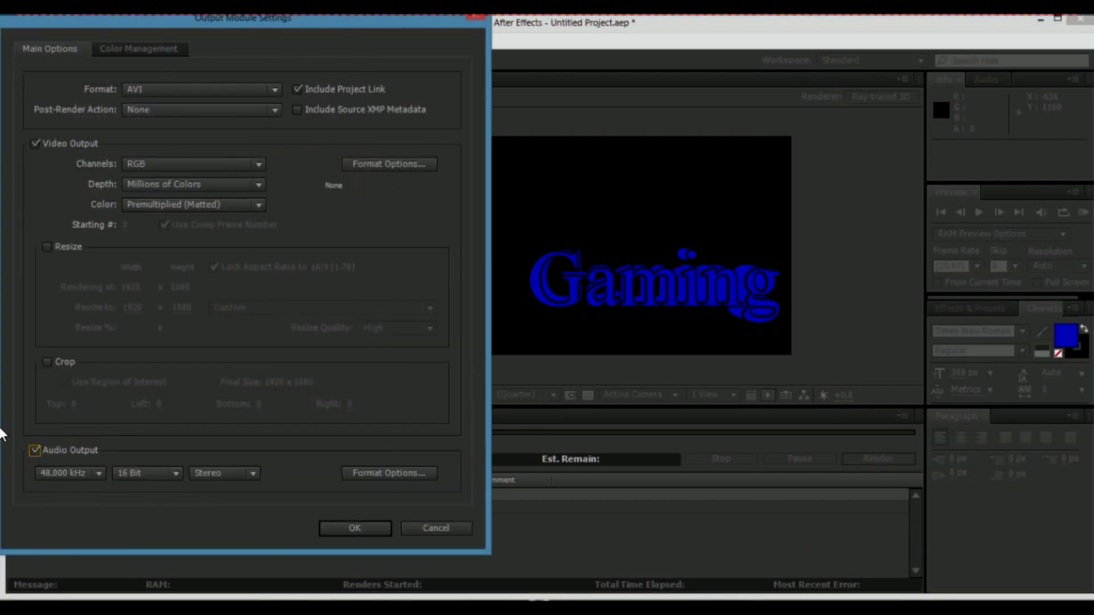
pyautogui.click(36, 450)
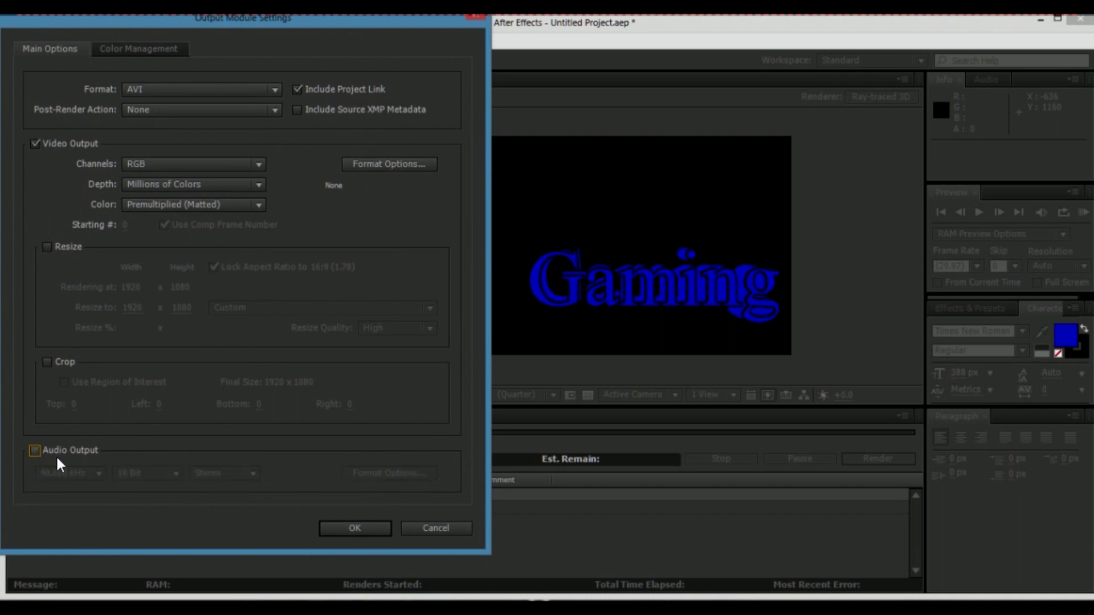
pyautogui.click(349, 529)
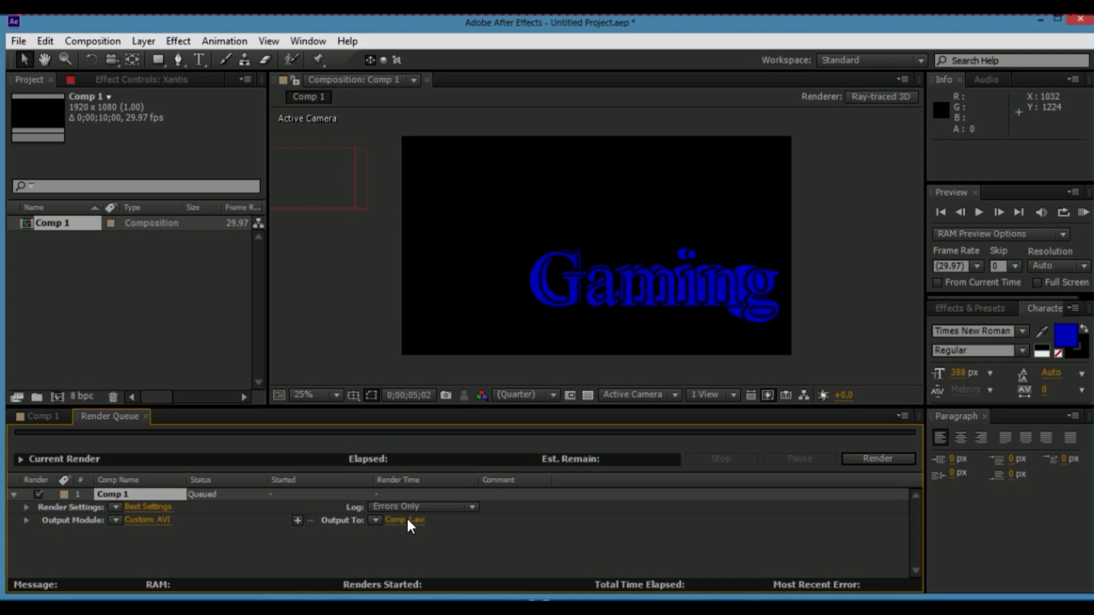
# Review Comp 1's render settings and the output module's available formats, cancelling both without changes
pyautogui.click(137, 505)
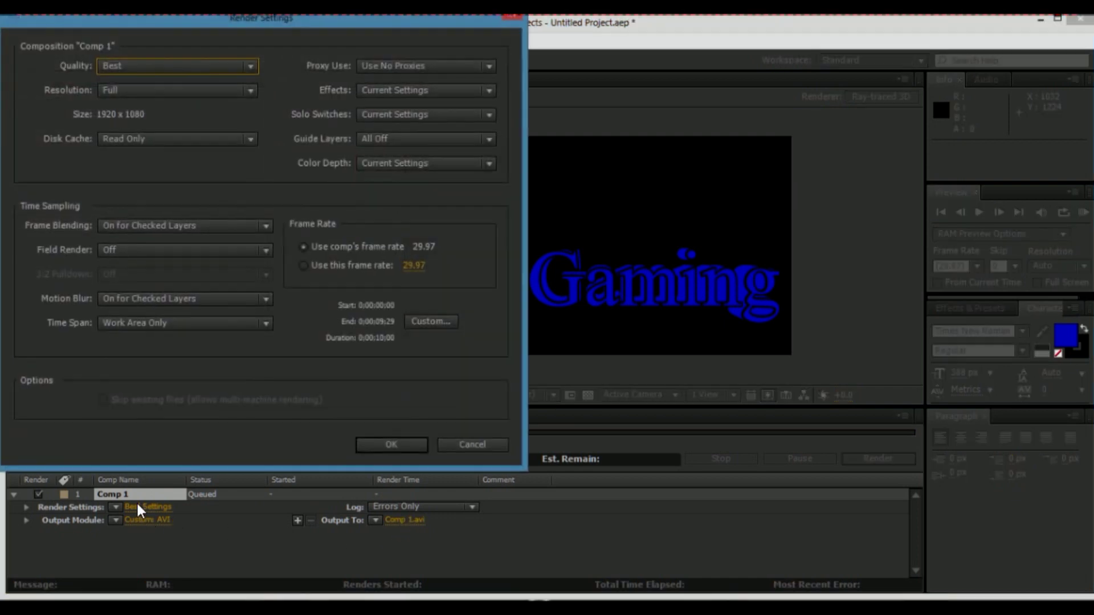
pyautogui.click(477, 446)
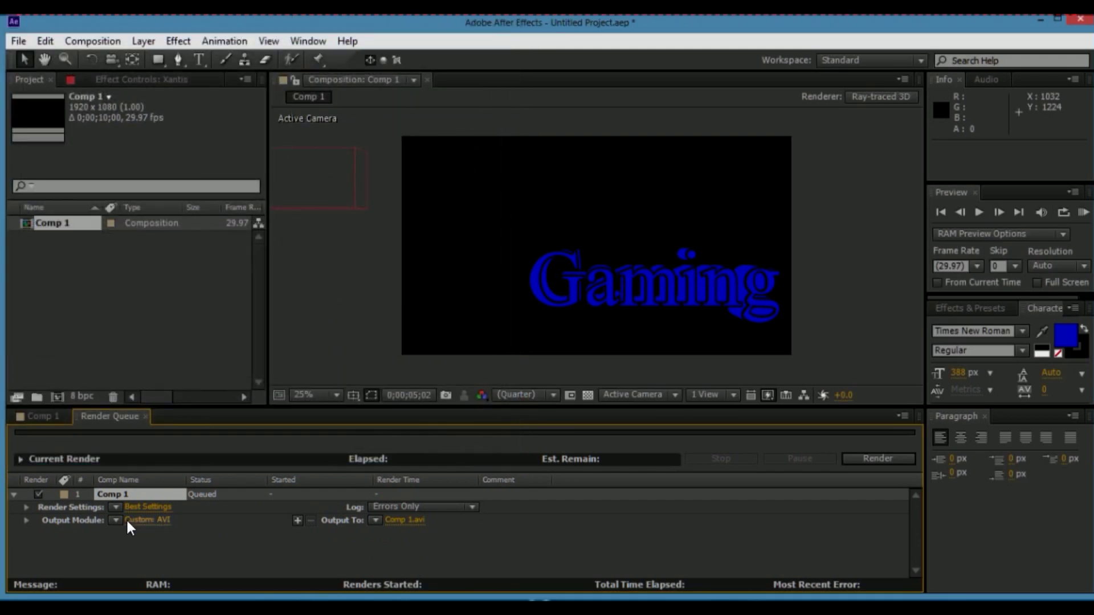
pyautogui.click(154, 520)
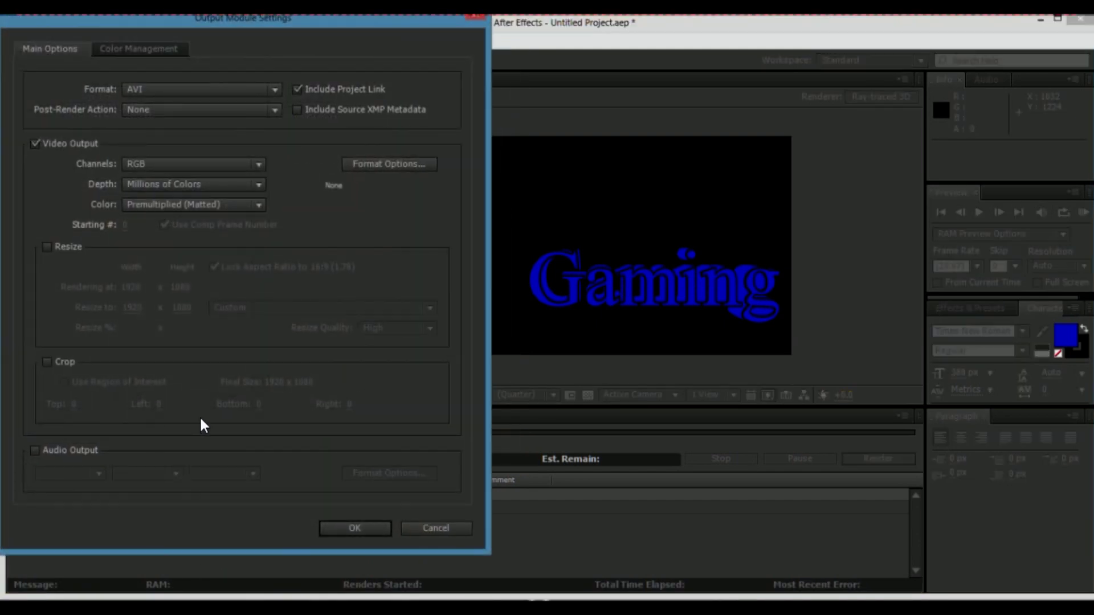
pyautogui.click(262, 90)
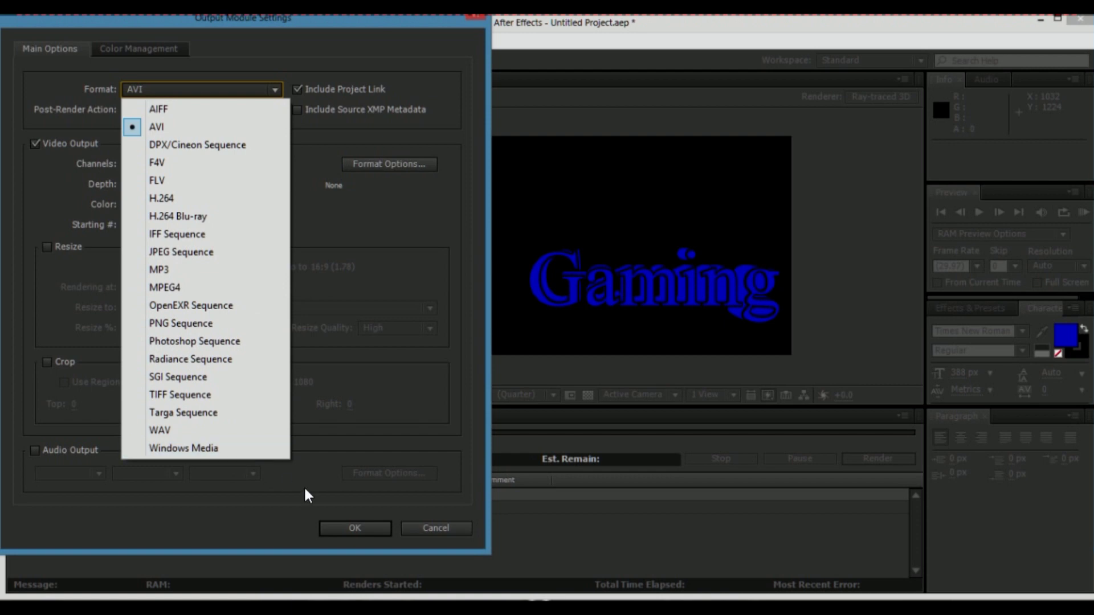
pyautogui.click(422, 530)
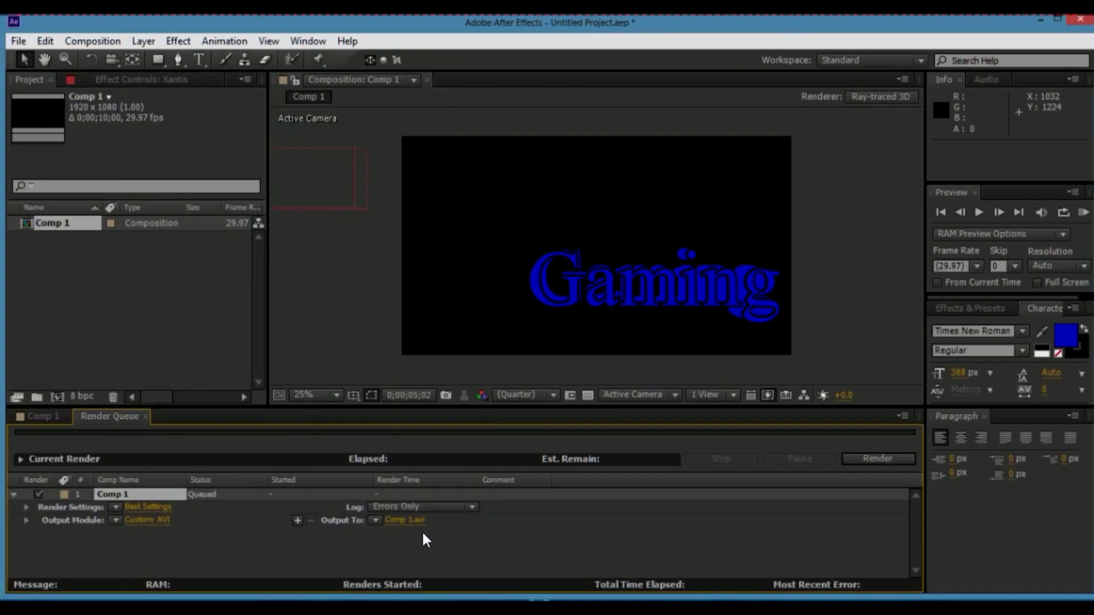
# Set Comp 1's render output to an AVI file named Youtube Example in the Videos folder
pyautogui.click(409, 519)
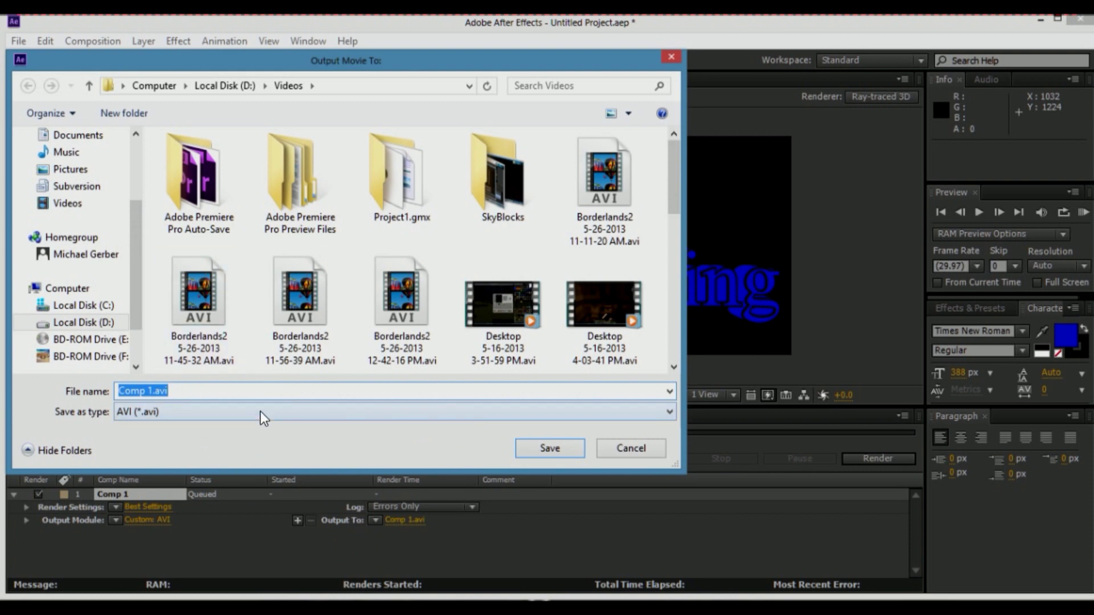
pyautogui.write('Youtube')
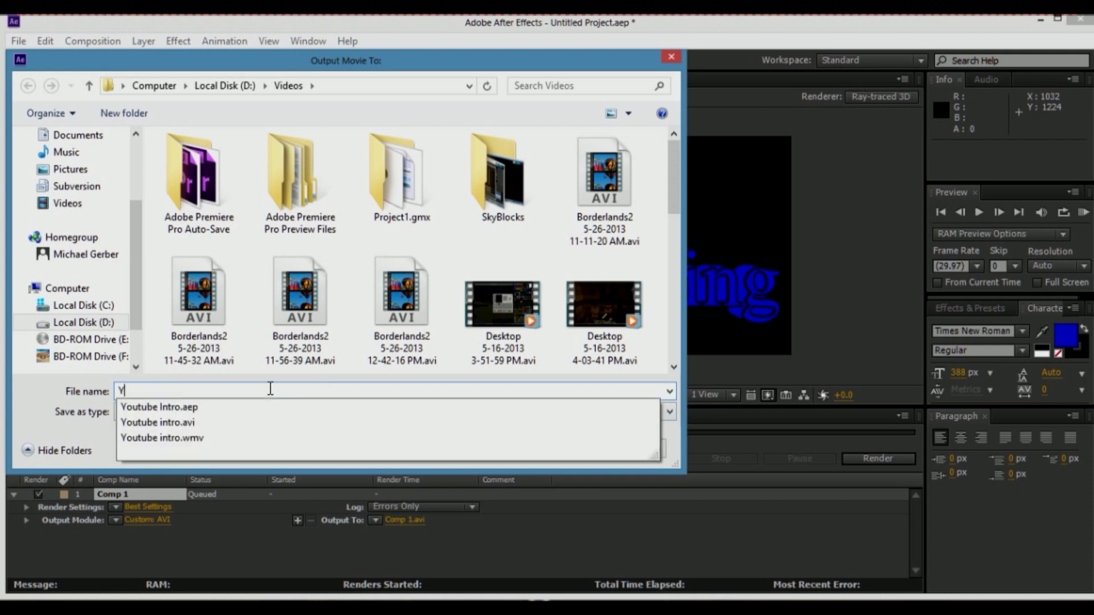
pyautogui.click(268, 385)
pyautogui.write('Example')
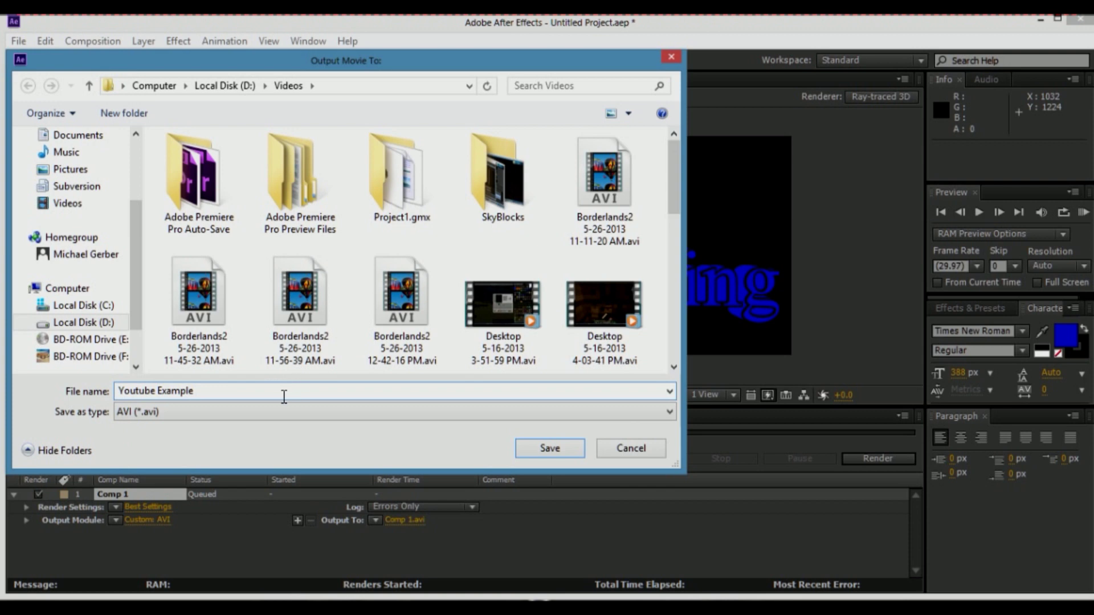
pyautogui.click(483, 410)
pyautogui.click(479, 429)
pyautogui.click(529, 450)
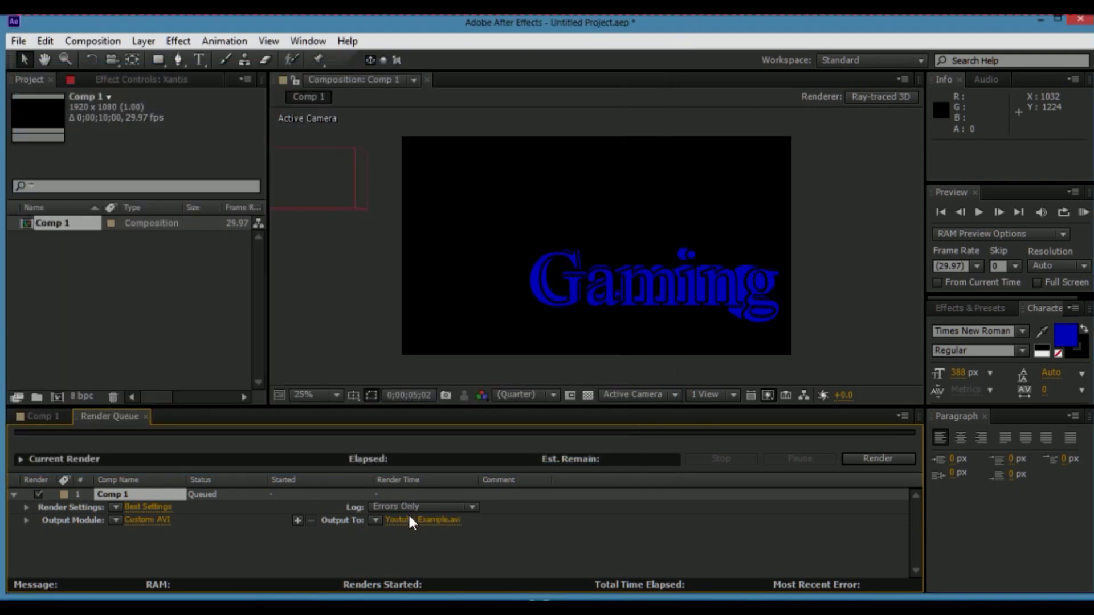
# Change Comp 1's output module format to Windows Media and start the render
pyautogui.click(147, 520)
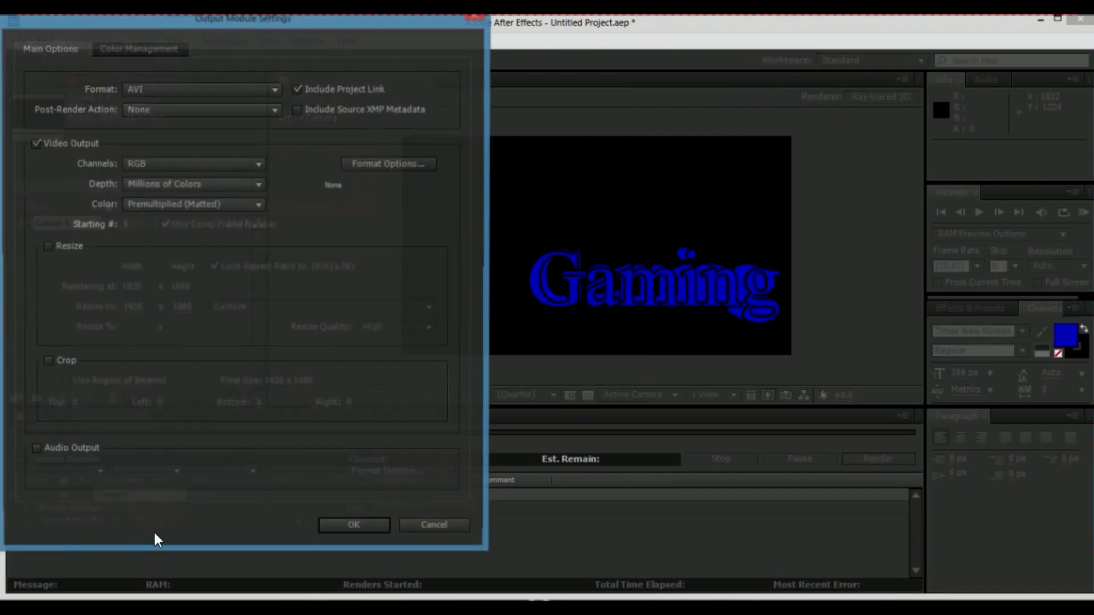
pyautogui.click(194, 91)
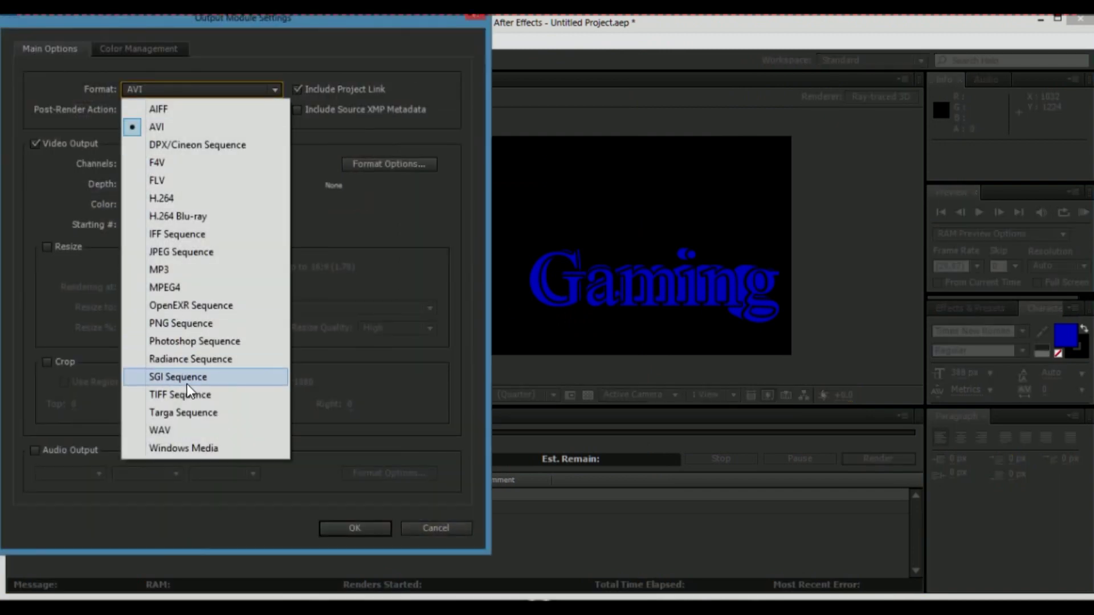
pyautogui.click(212, 446)
pyautogui.click(351, 529)
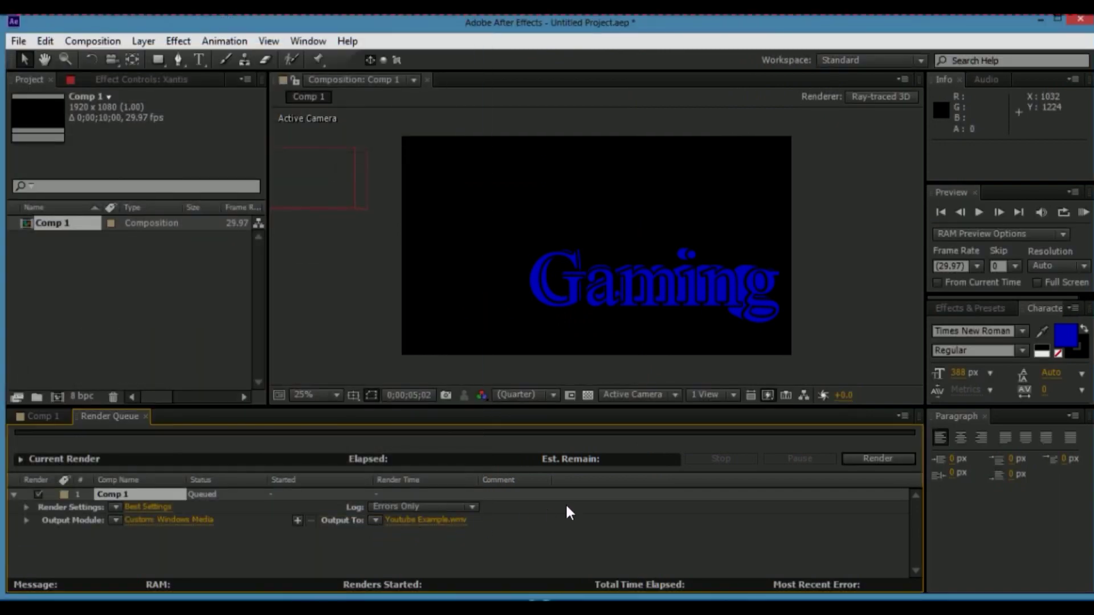
pyautogui.click(878, 458)
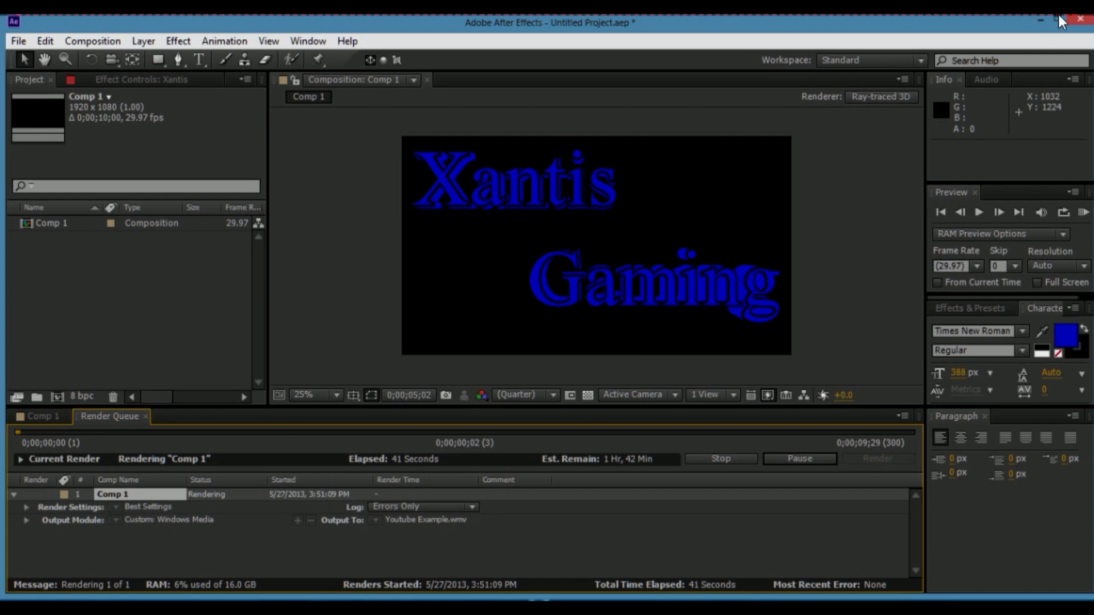
# Stop the render, return to Comp 1's timeline, and move the current time to 0;00;00;00
pyautogui.click(729, 456)
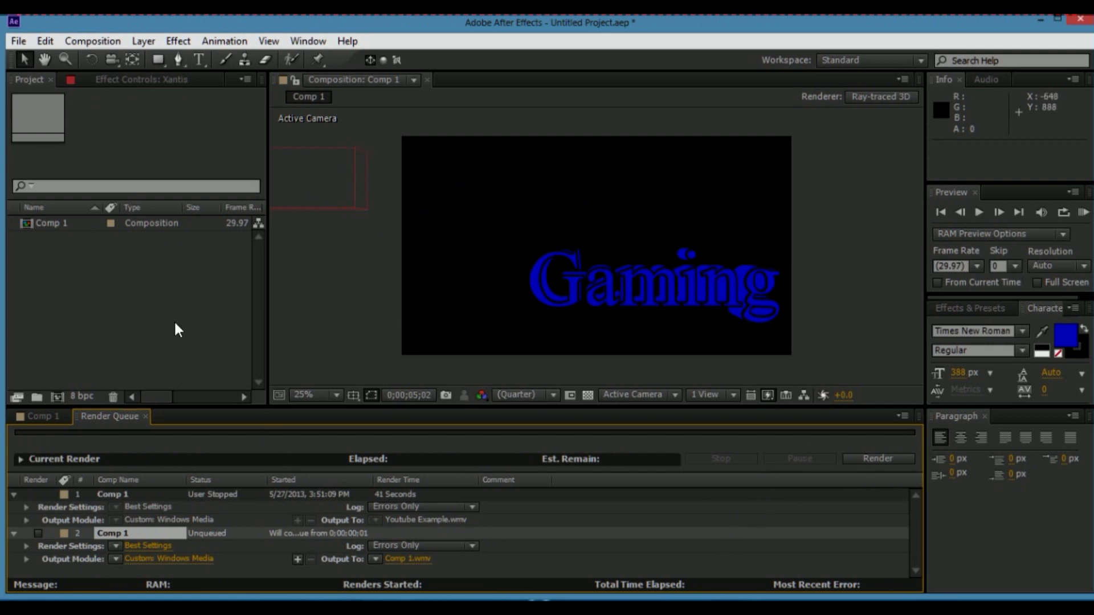
pyautogui.click(20, 416)
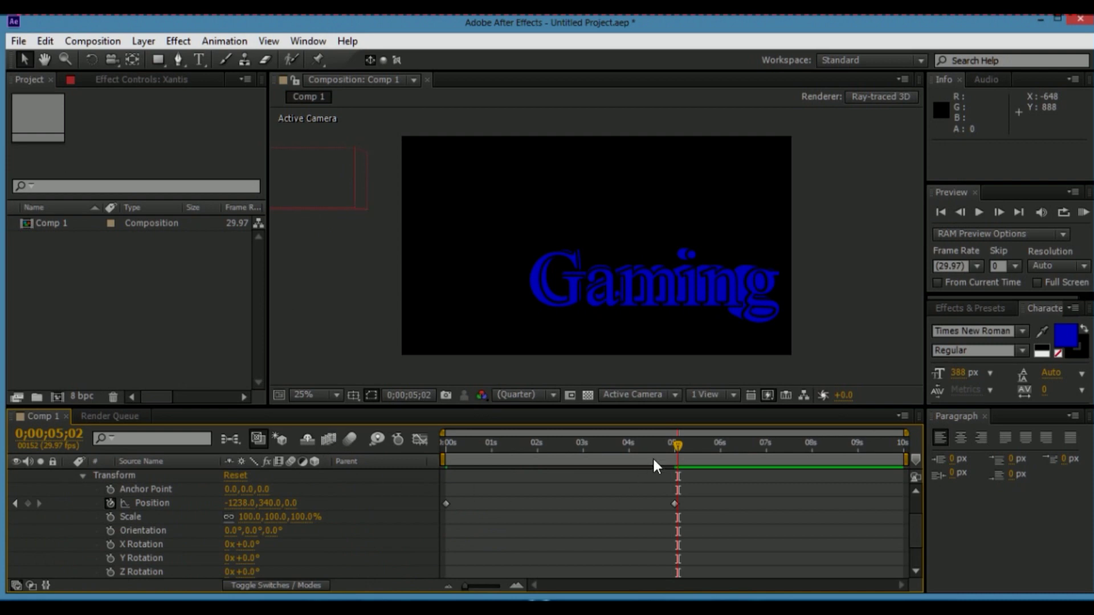
pyautogui.moveTo(672, 437); pyautogui.dragTo(624, 443)
pyautogui.moveTo(561, 459); pyautogui.dragTo(405, 449)
# Review the Classic 3D and Ray-traced 3D renderer choices in Comp 1's advanced composition settings, keeping Ray-traced 3D
pyautogui.click(901, 92)
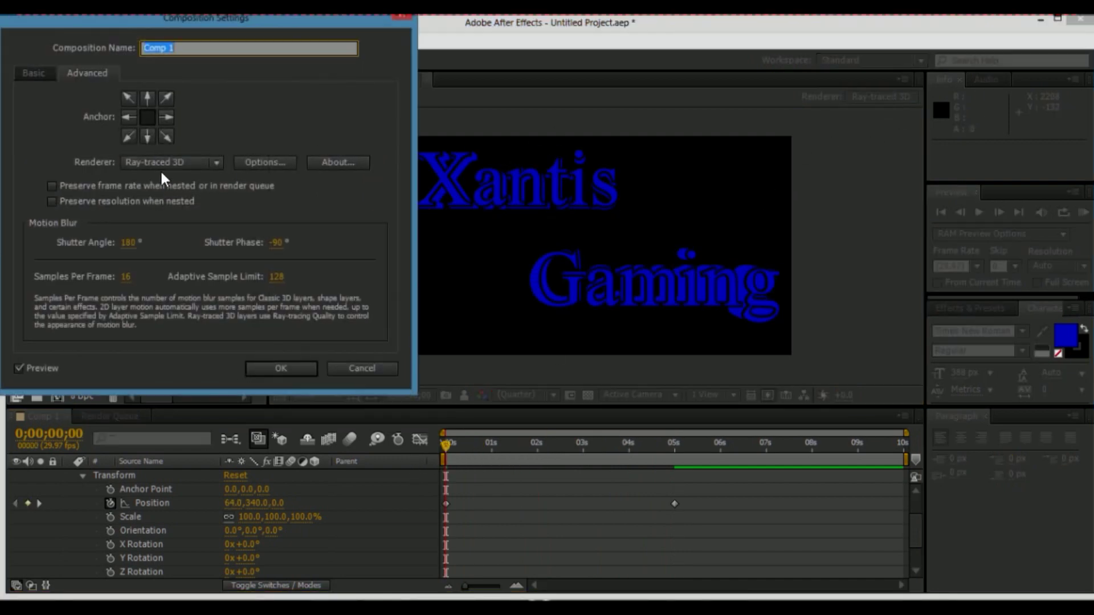
pyautogui.click(214, 163)
pyautogui.click(188, 164)
pyautogui.click(187, 162)
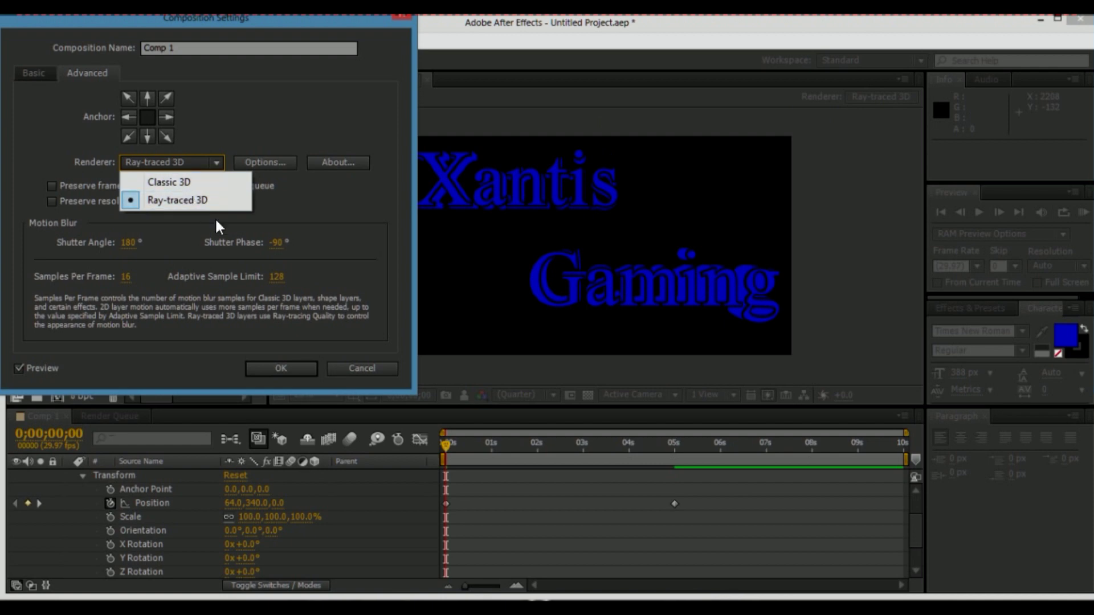
pyautogui.click(367, 363)
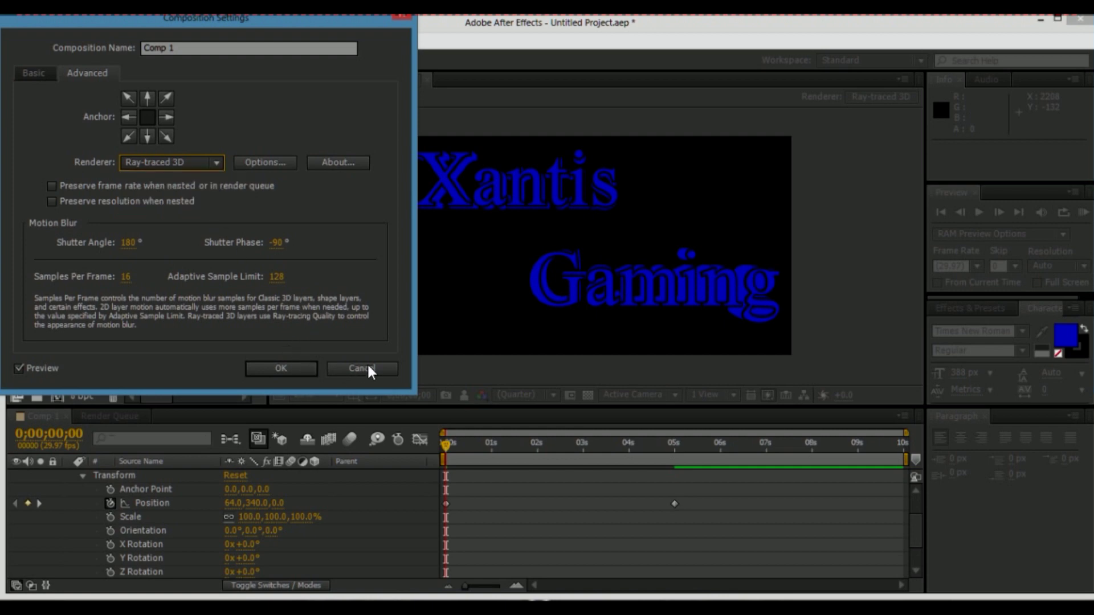
pyautogui.click(367, 364)
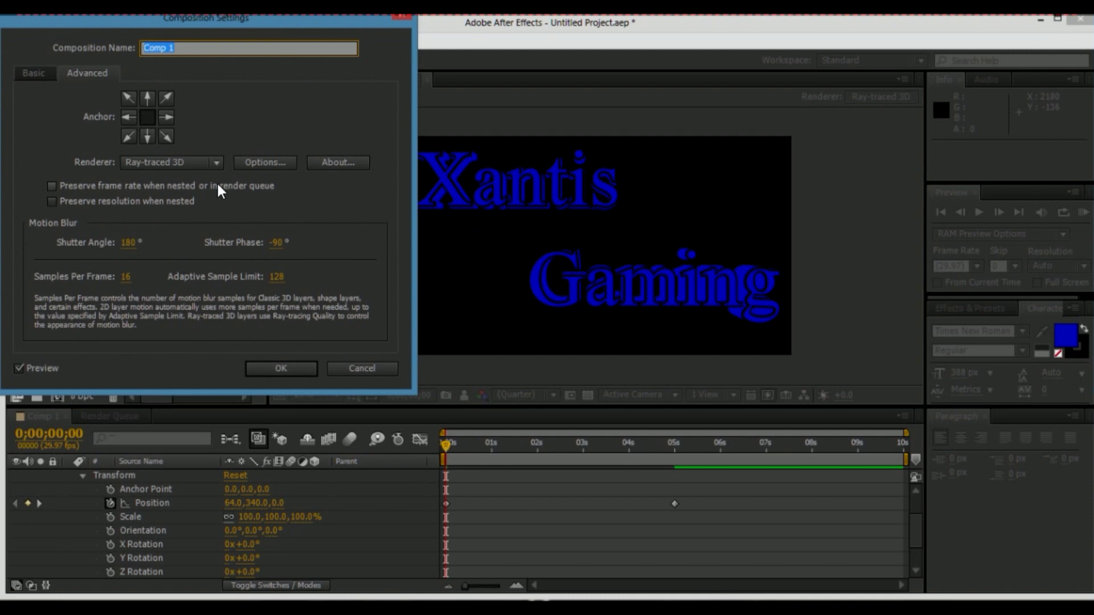
pyautogui.click(194, 163)
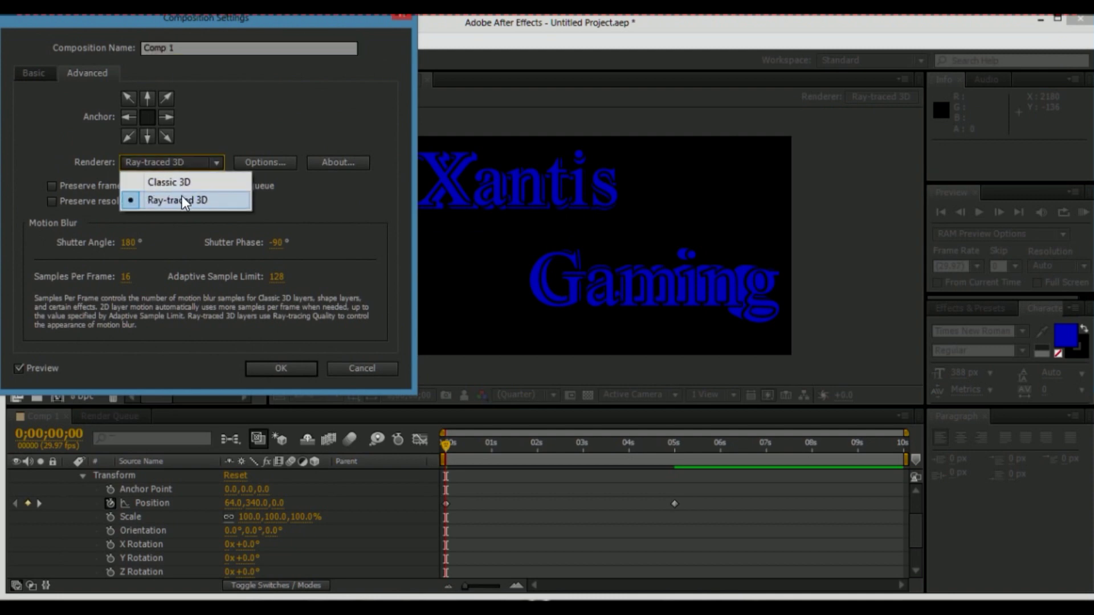
pyautogui.click(297, 371)
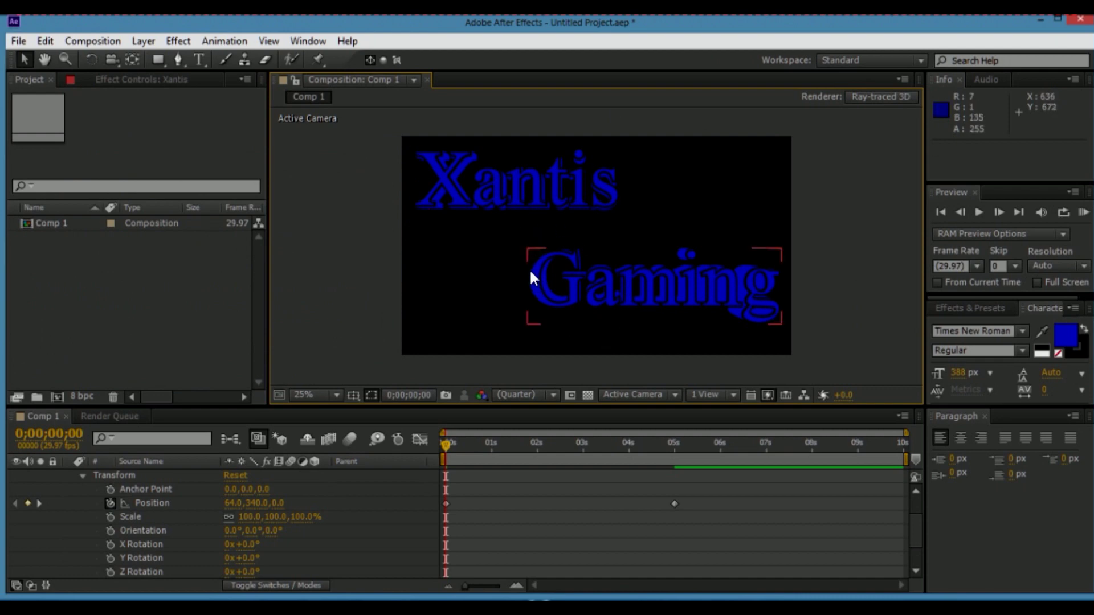
# Preview the text animation in Comp 1 and return the current time to the start
pyautogui.press('space')
pyautogui.moveTo(577, 435); pyautogui.dragTo(445, 440)
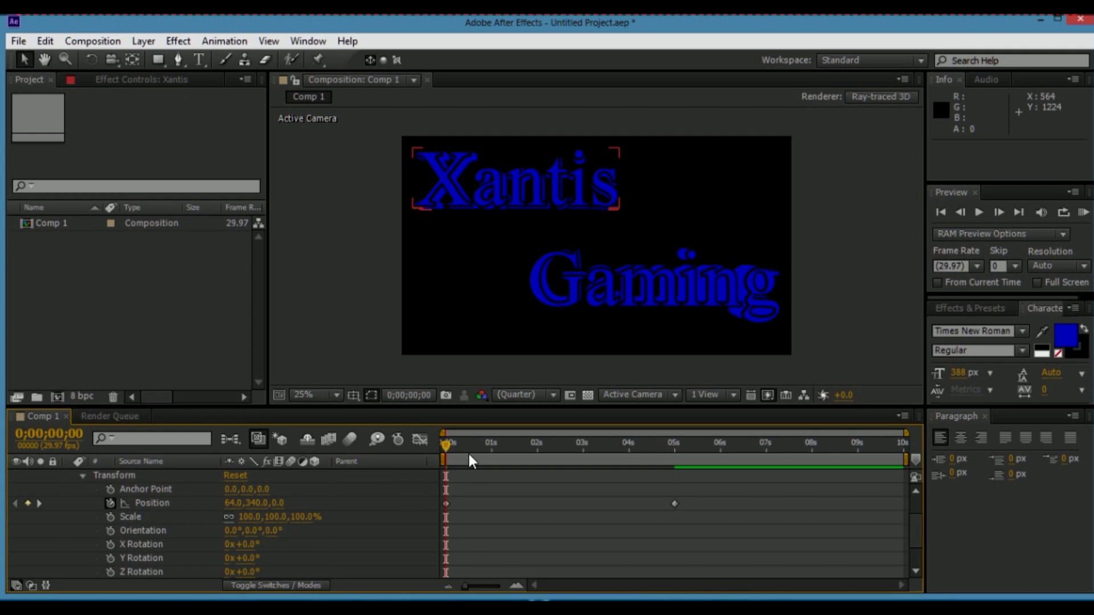